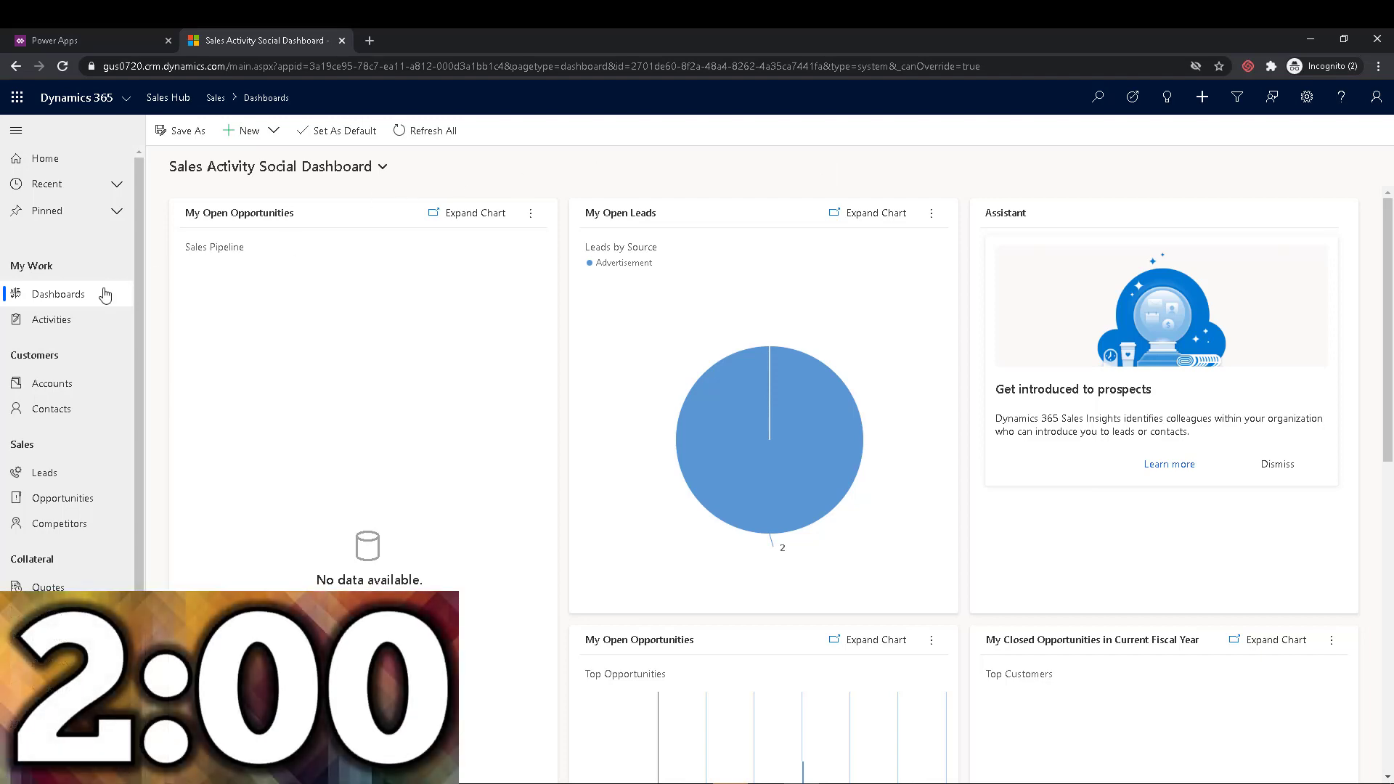
- Open the A Datum Integration account, replace its Account Number with arbitrary text, and save the record
left_click(65, 385)
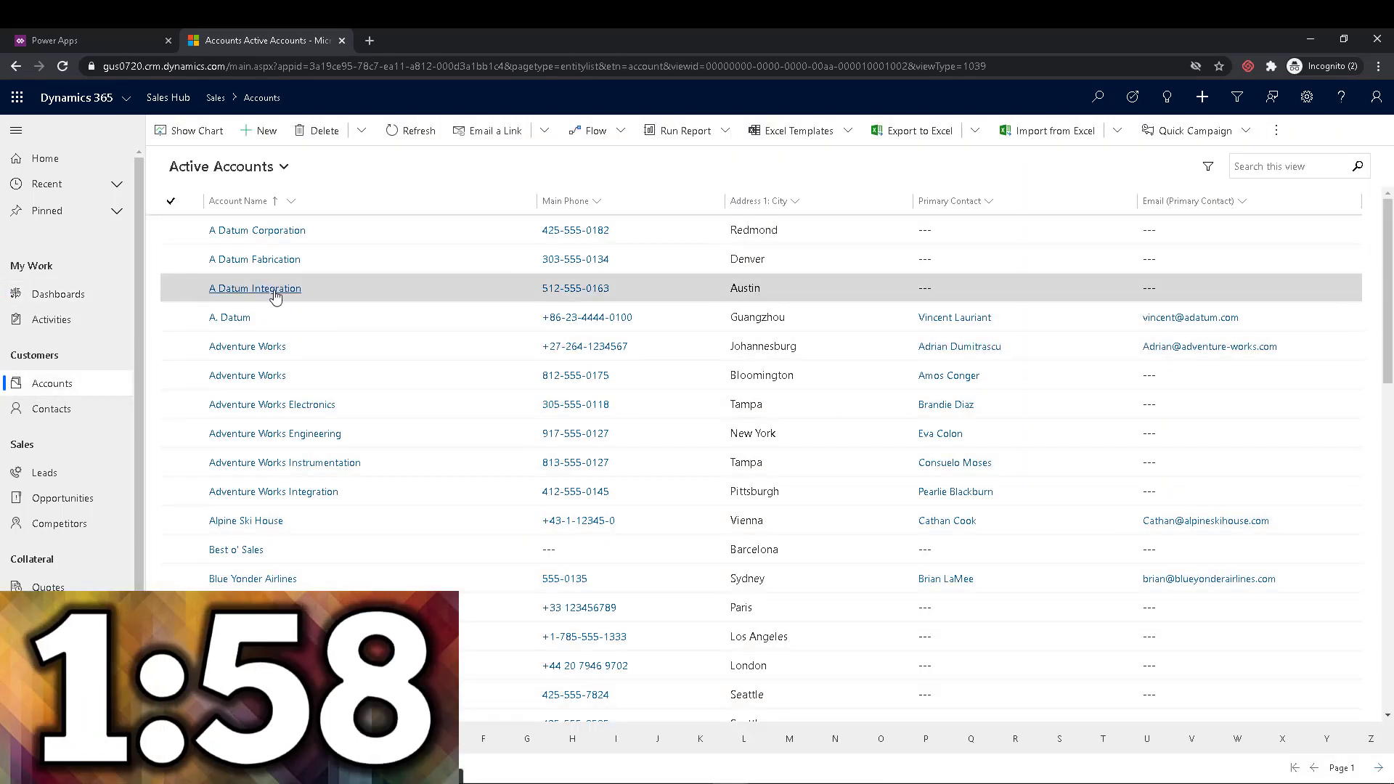
left_click(276, 289)
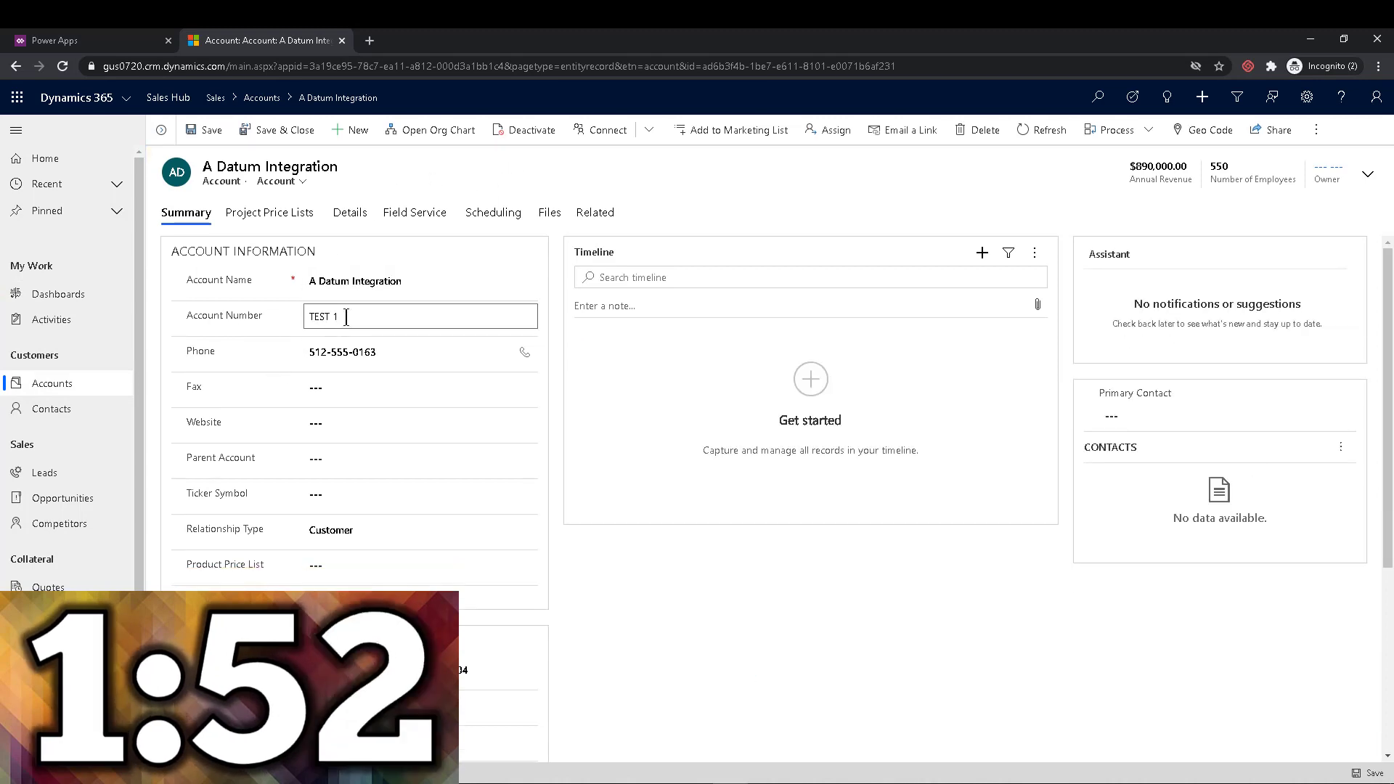
left_click(212, 321)
type("ghjfghkj")
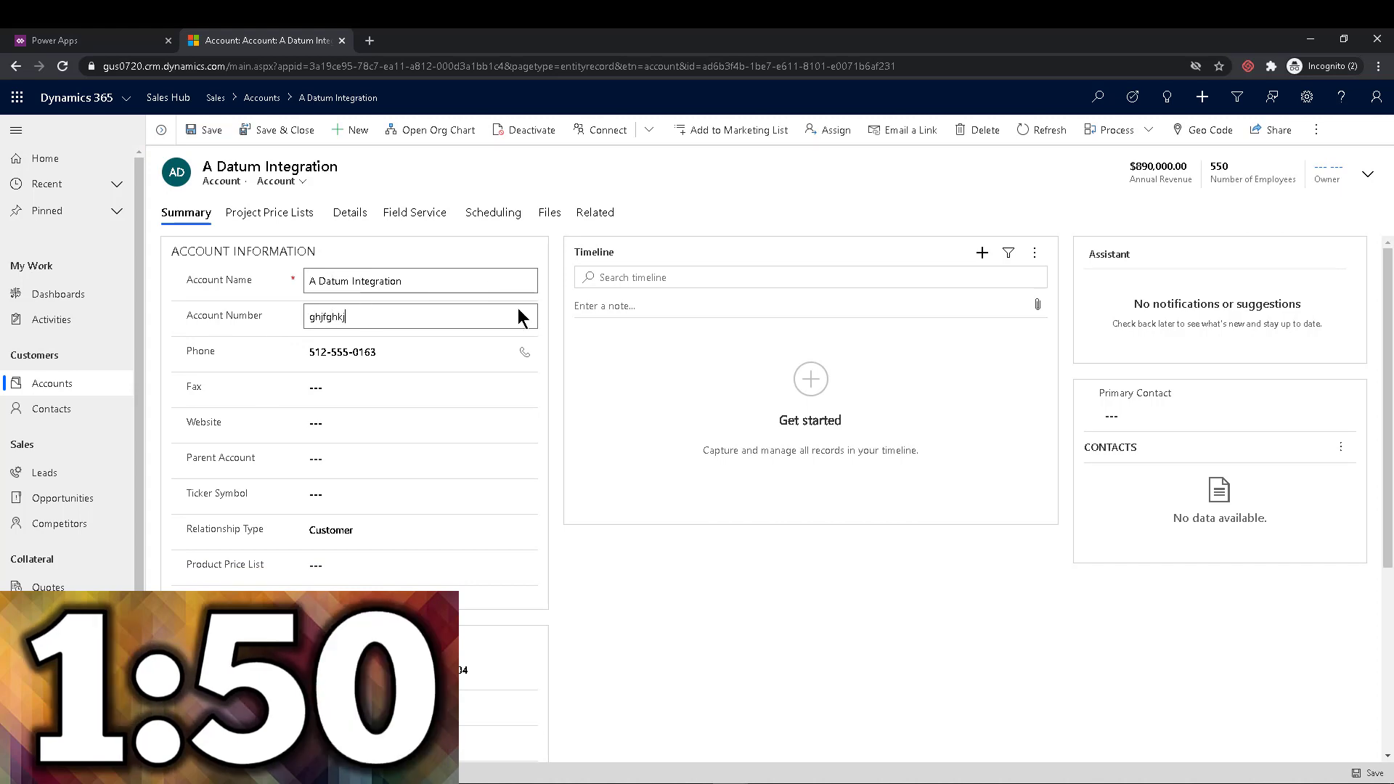
key("ctrl+s")
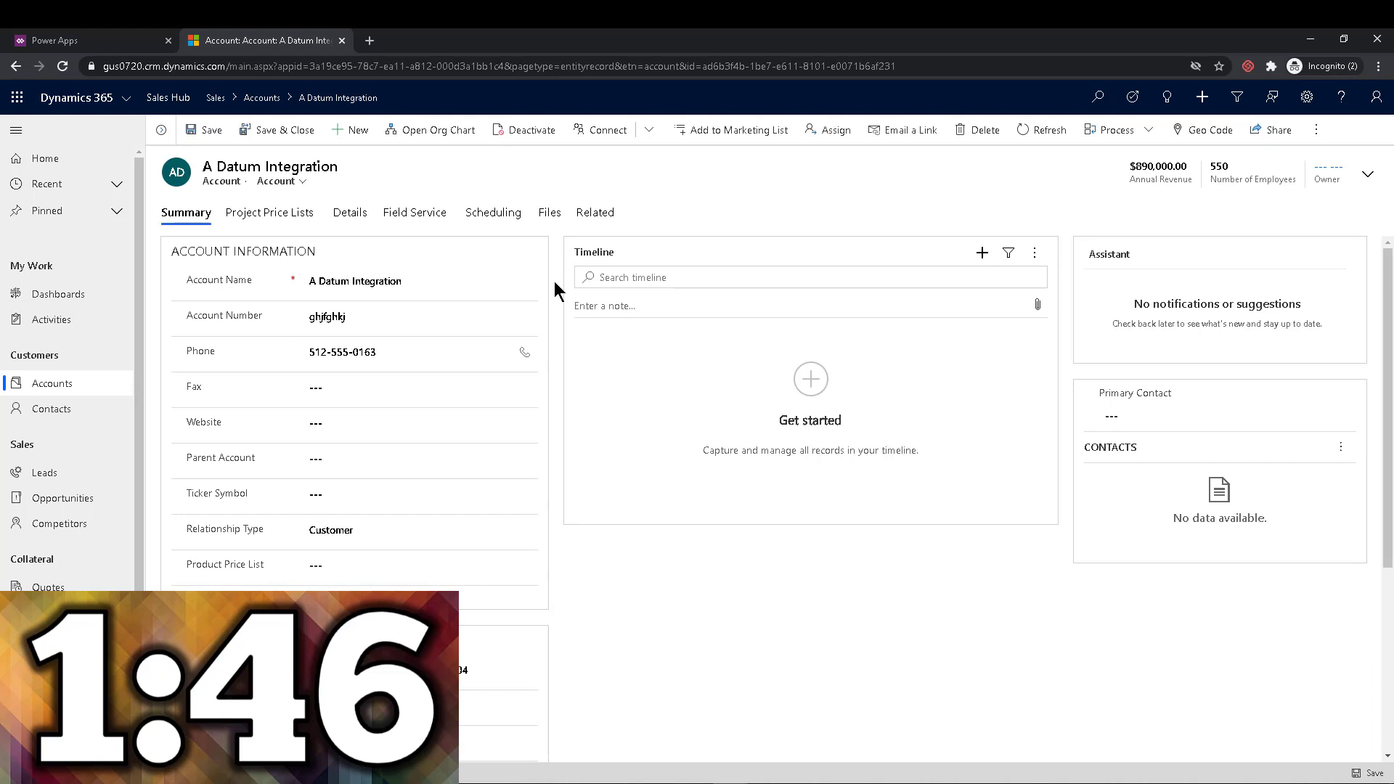
mouse_move(232, 318)
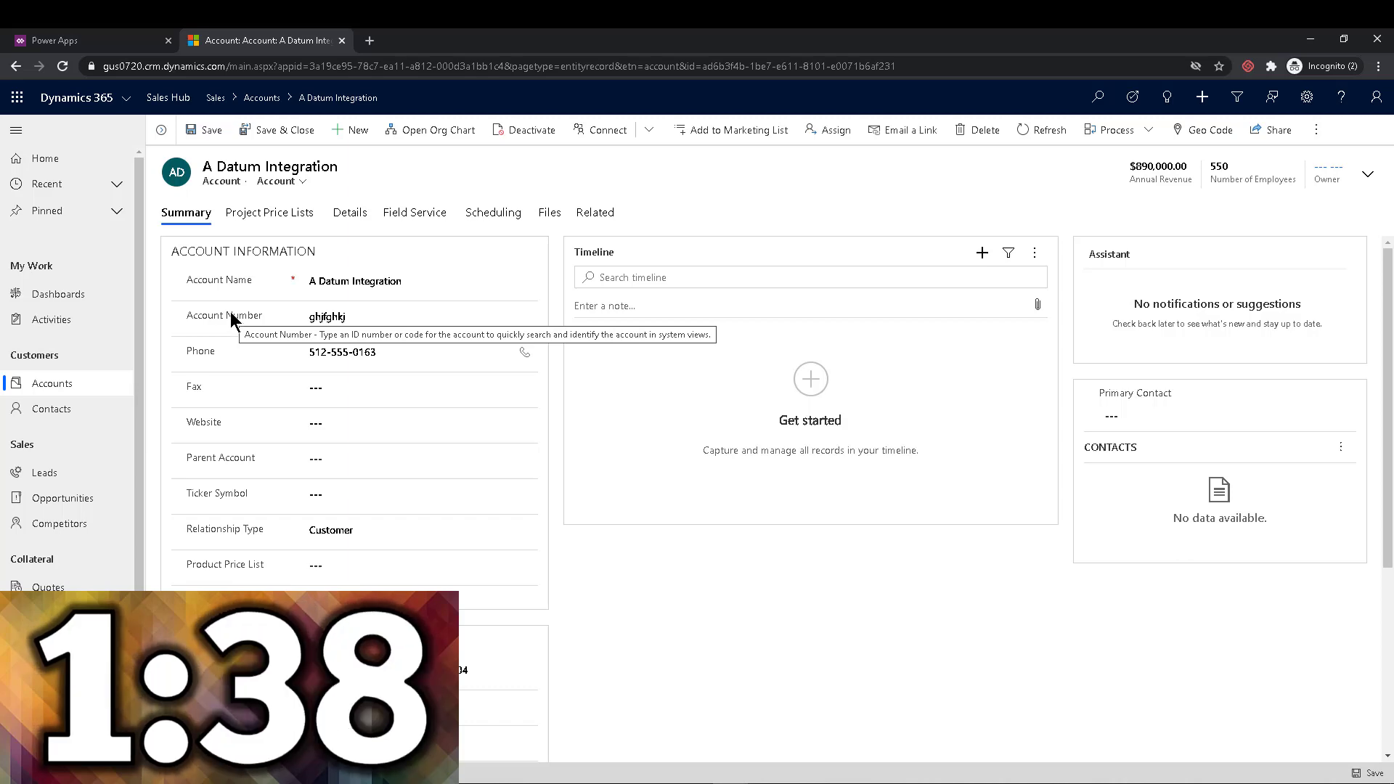
- Switch to Power Apps and change the Account entity's Account Number field data type to Autonumber
left_click(94, 36)
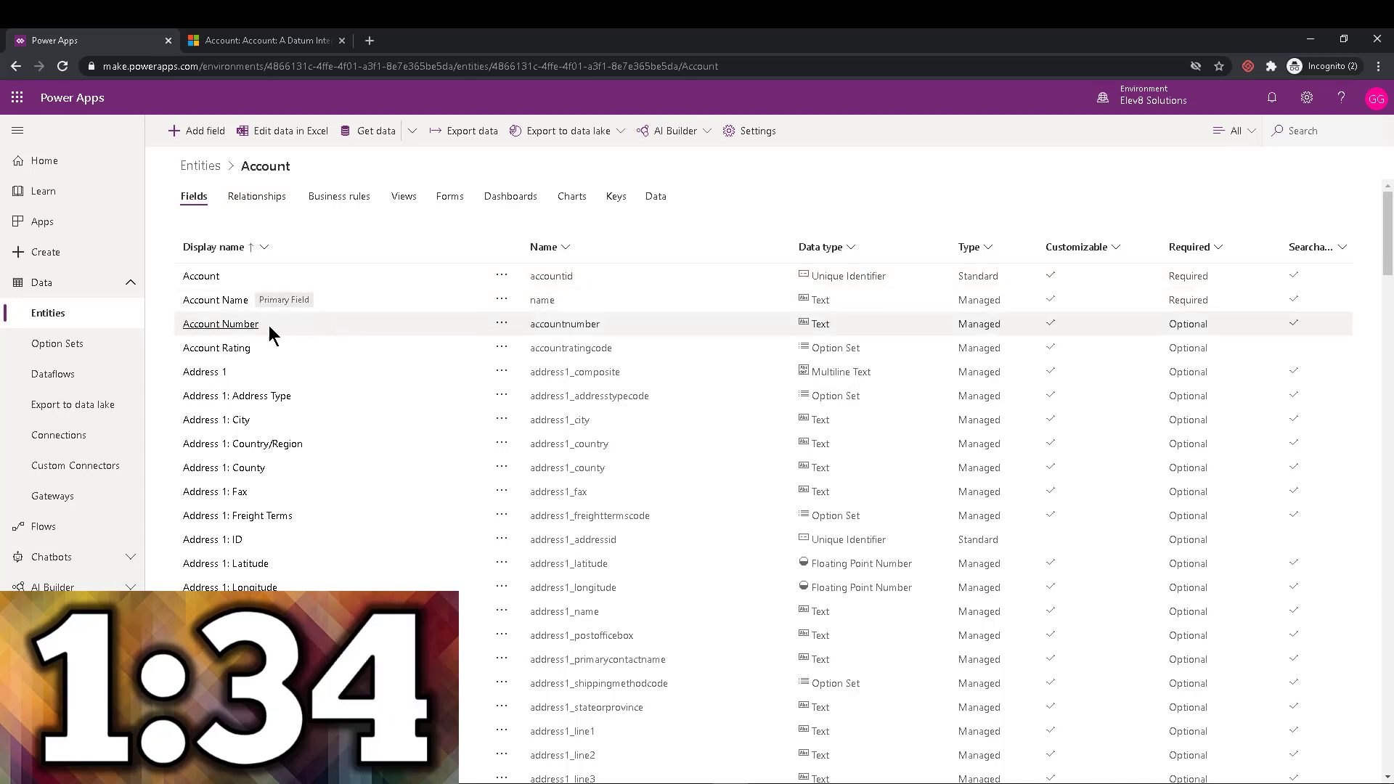
left_click(337, 323)
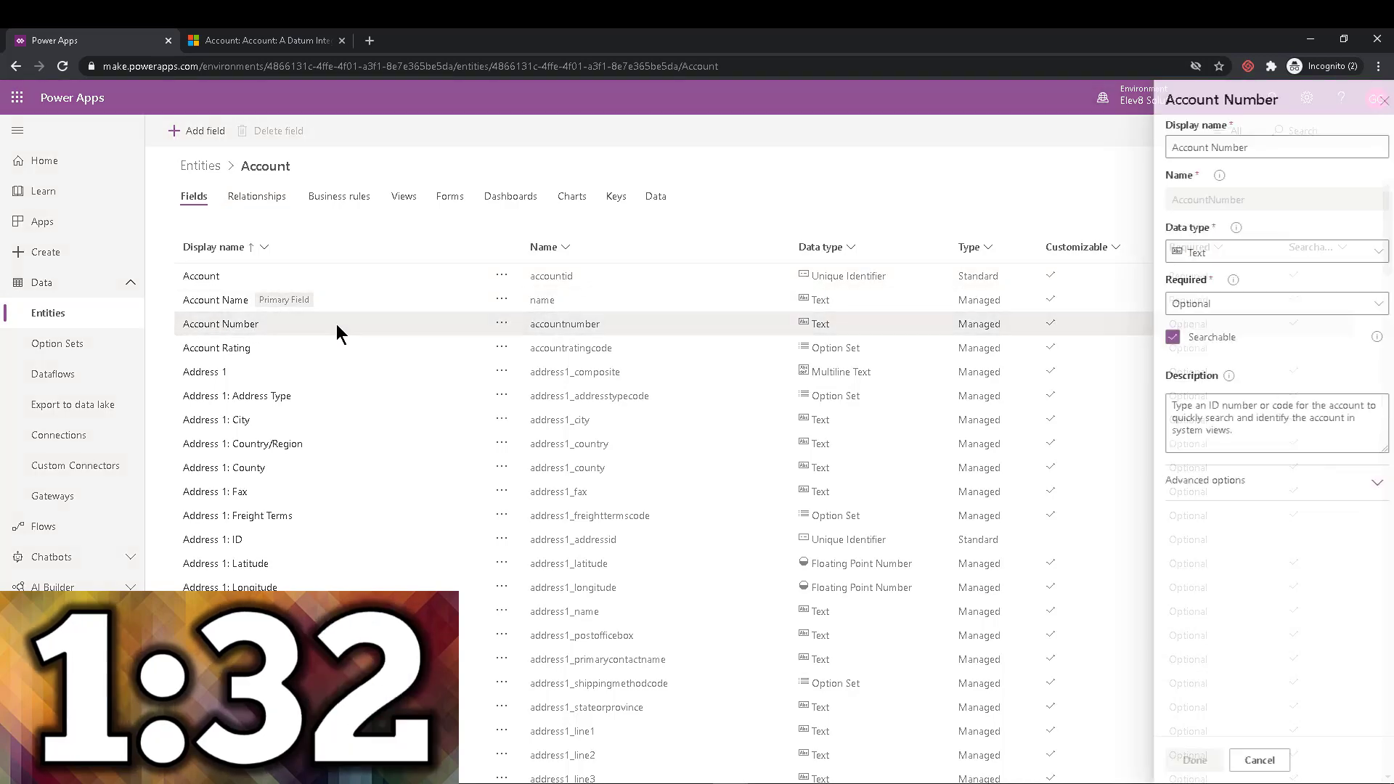
left_click(1225, 260)
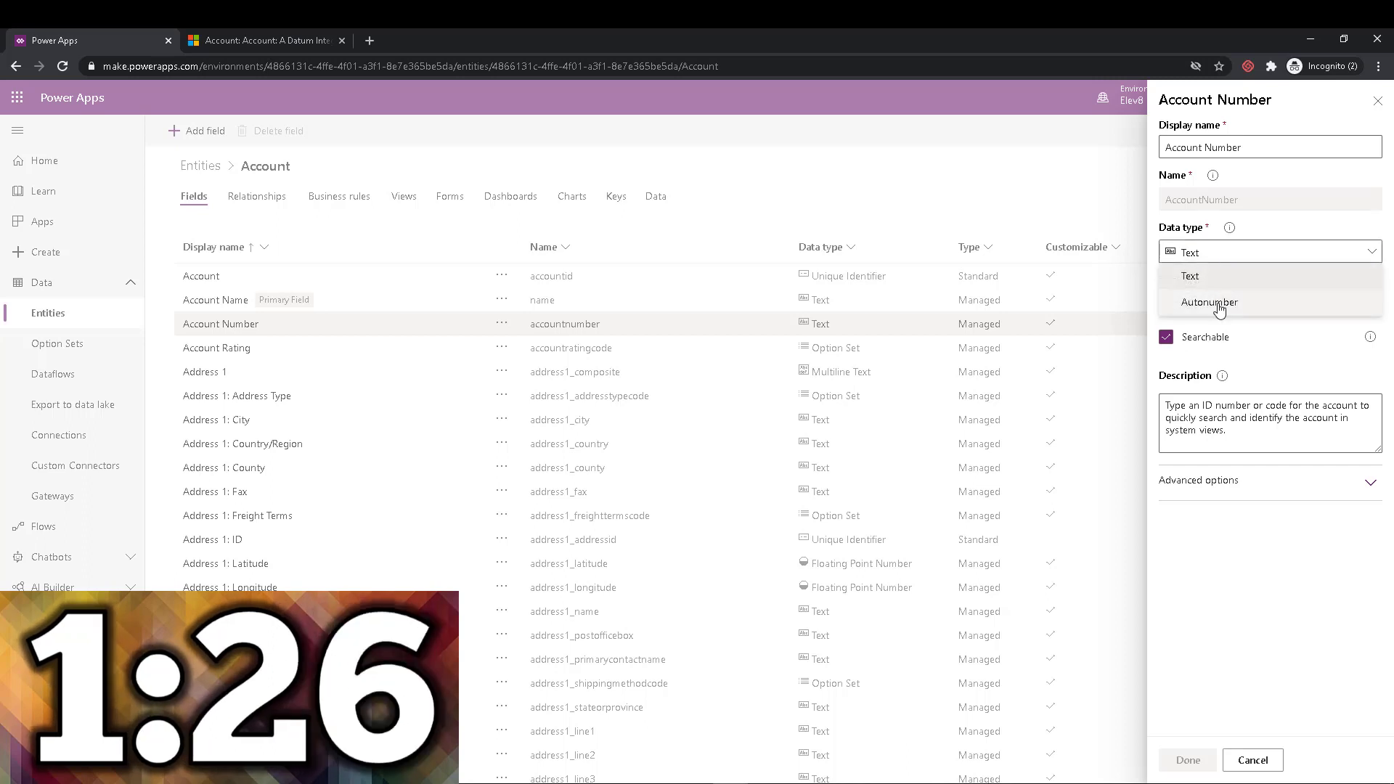
left_click(1220, 303)
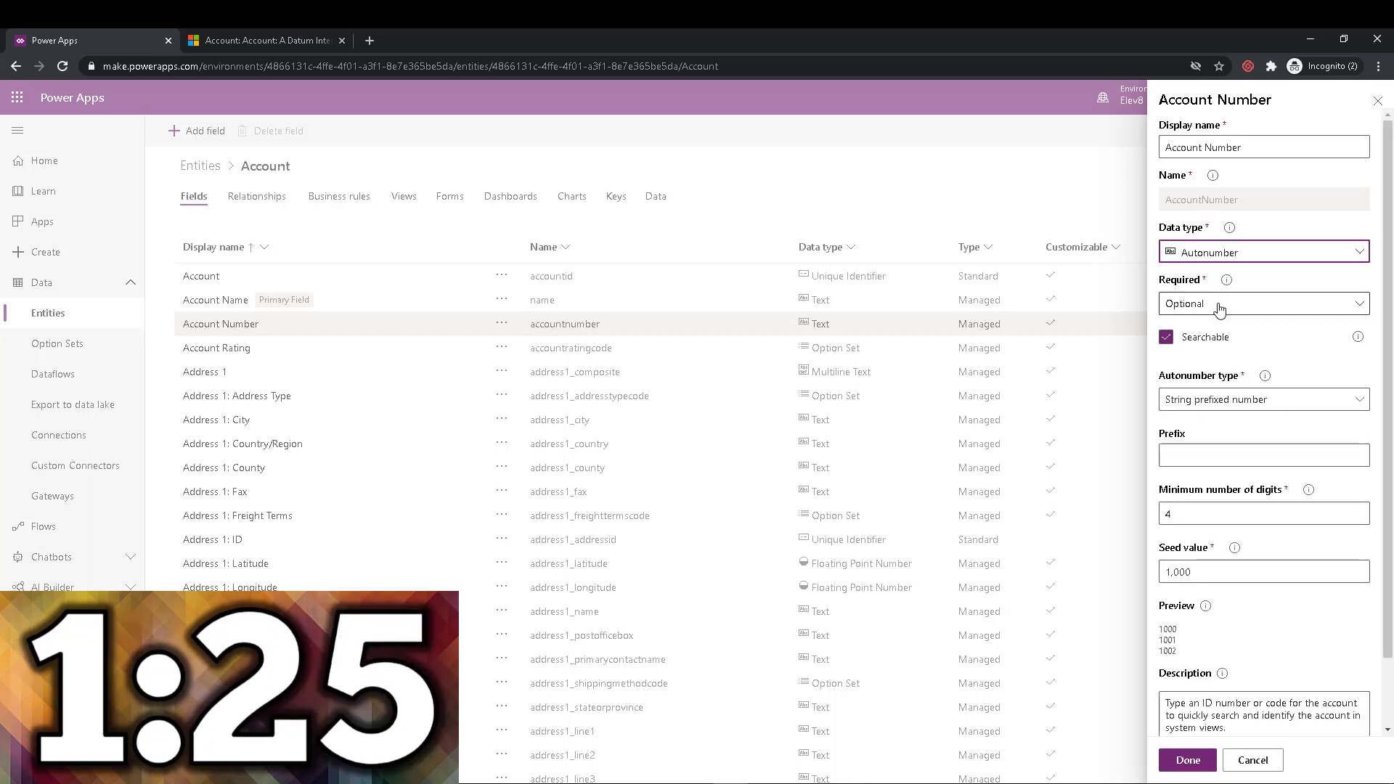
- Set the autonumber type to Date prefixed number first, and switch it to Custom to get an editable date-based format
left_click(1231, 400)
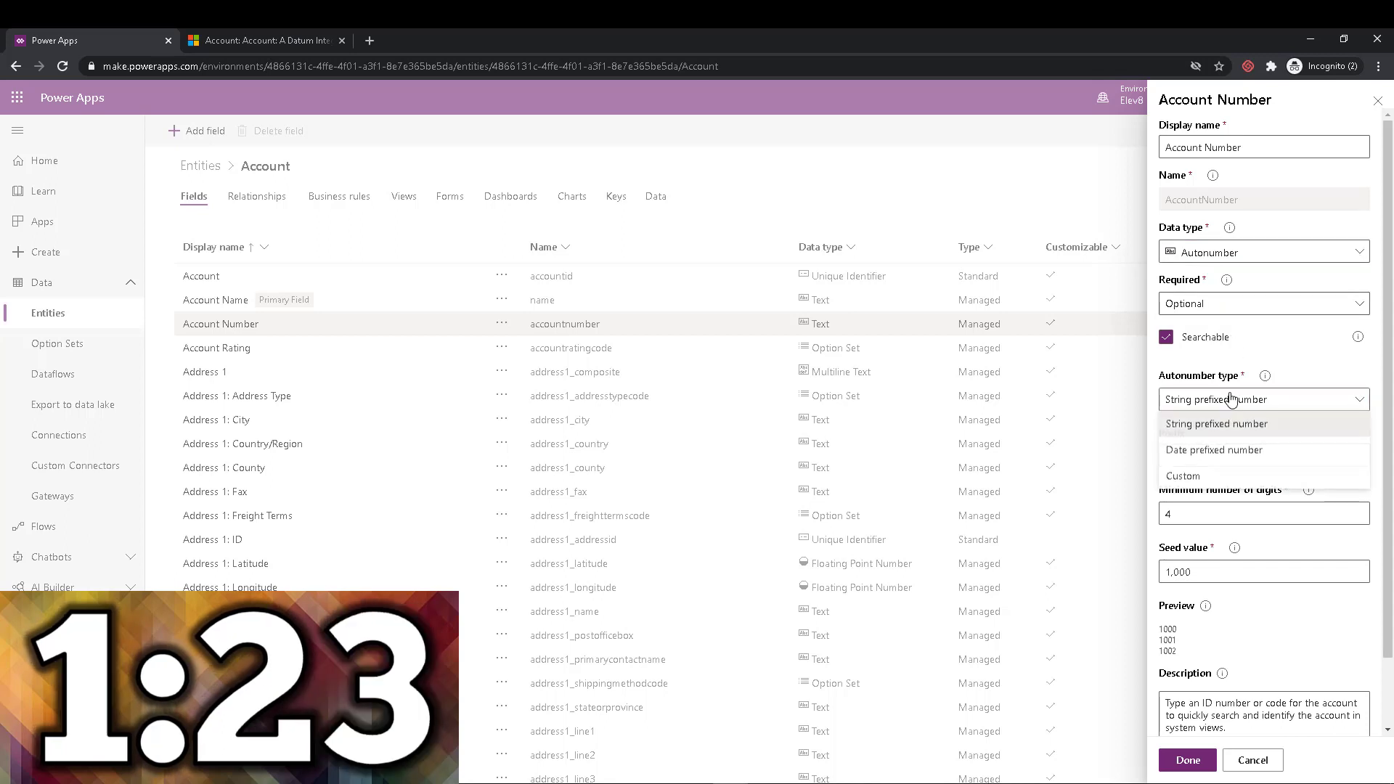
left_click(1247, 452)
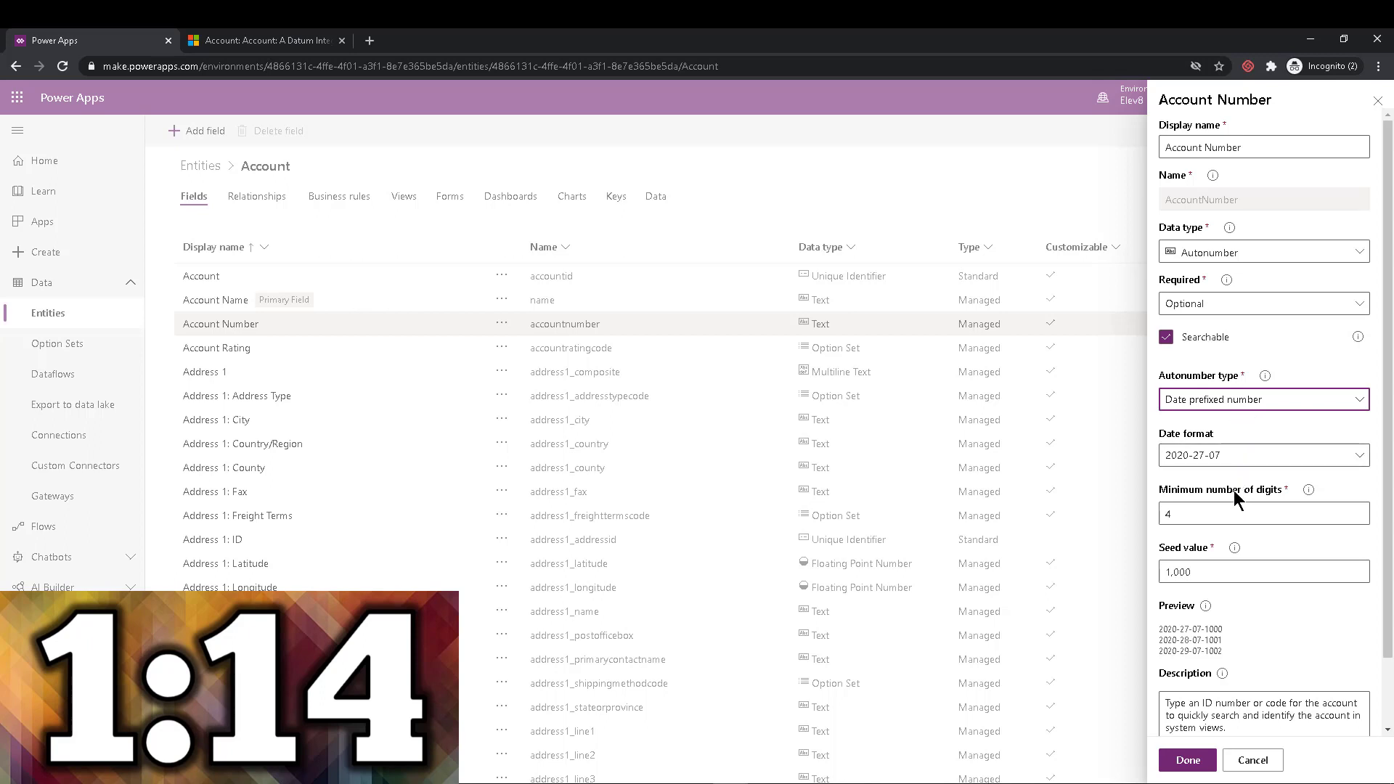
left_click(1244, 401)
left_click(1240, 475)
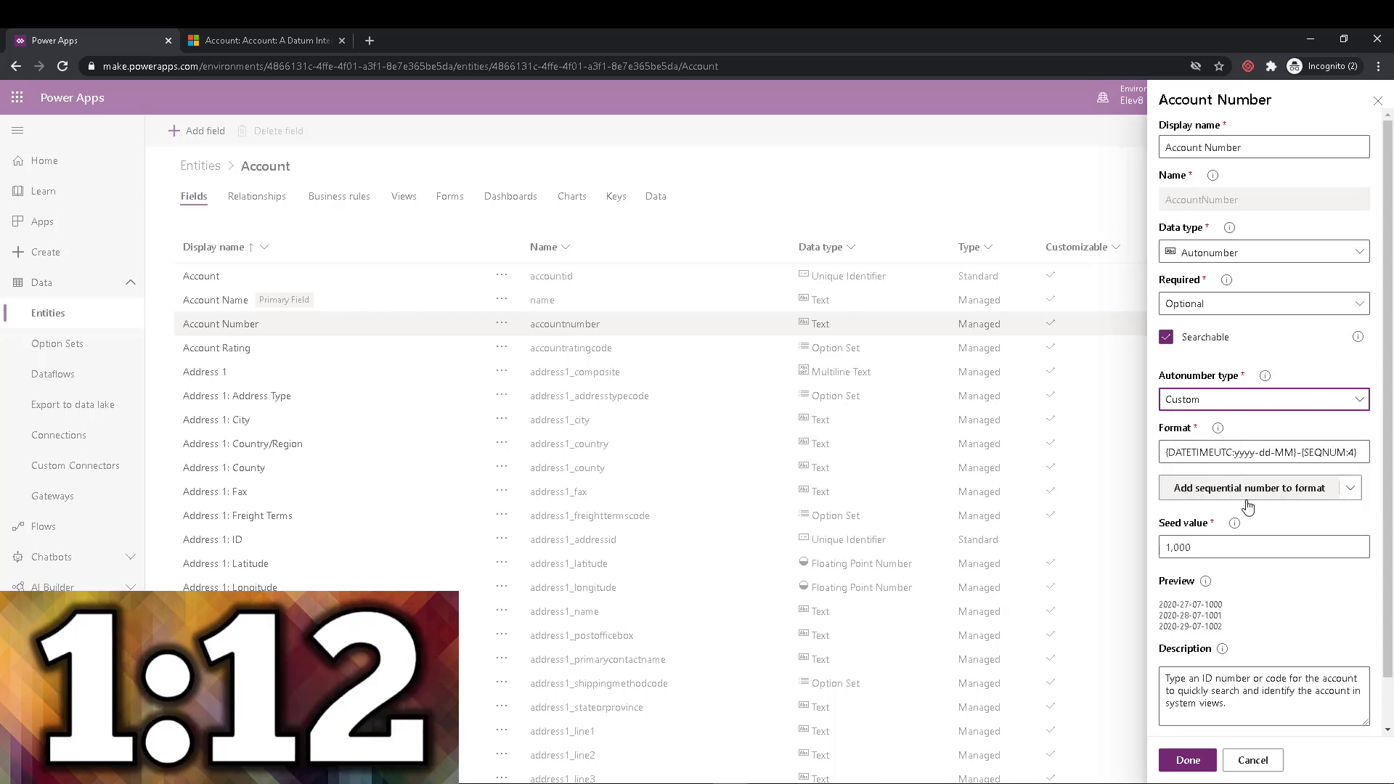
- Shorten the year to two digits and reorder the date in the custom format to read {DATETIMEUTC:yy-MM-dd}-{SEQNUM:4}
left_click(1245, 452)
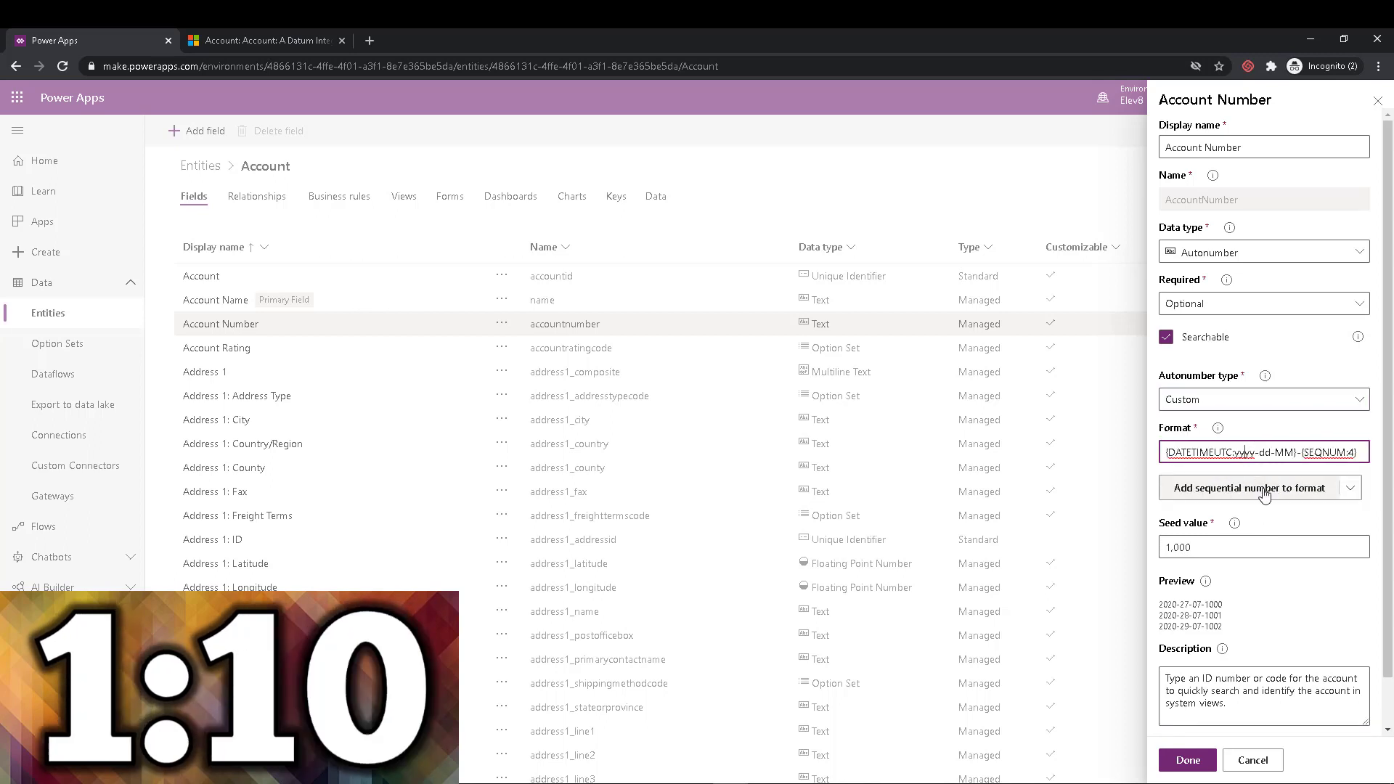
key("BackSpace")
key("BackSpace")
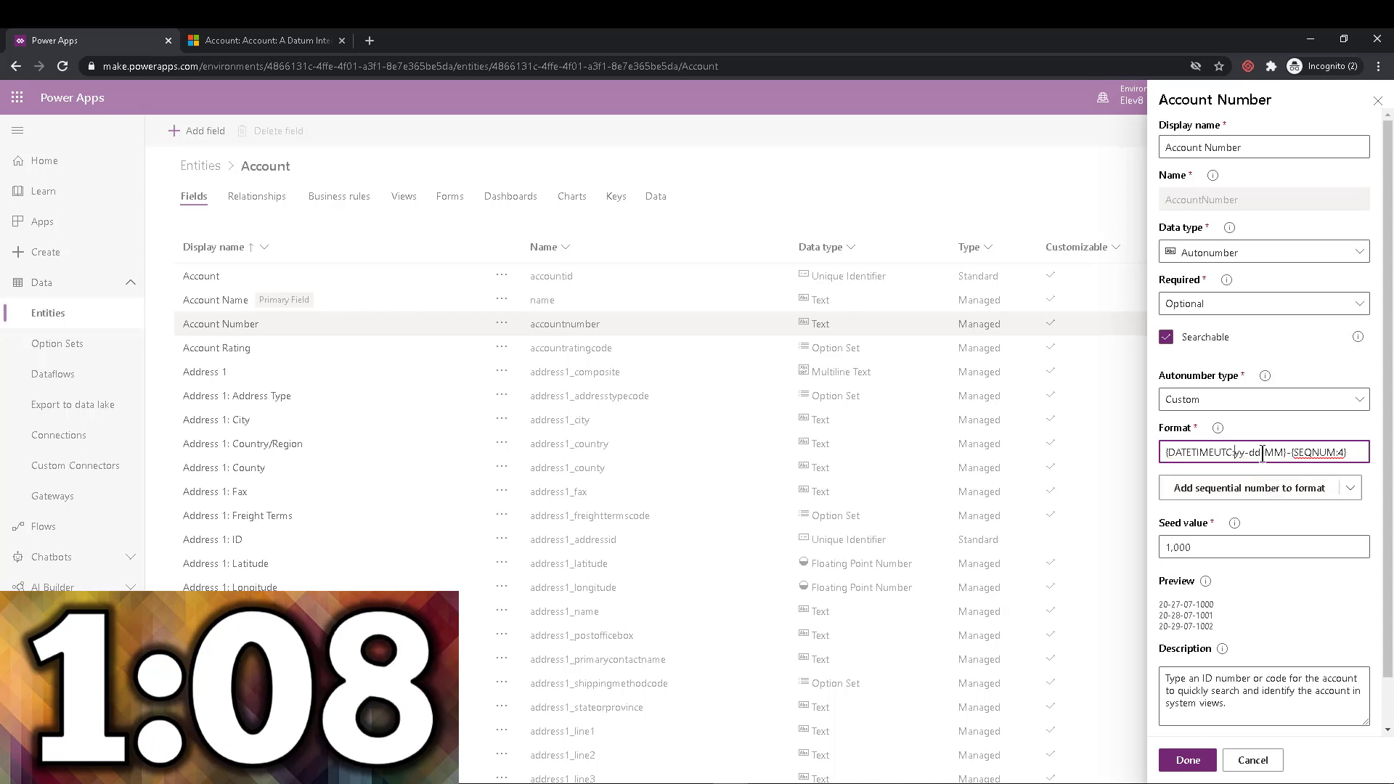
left_click(1265, 452)
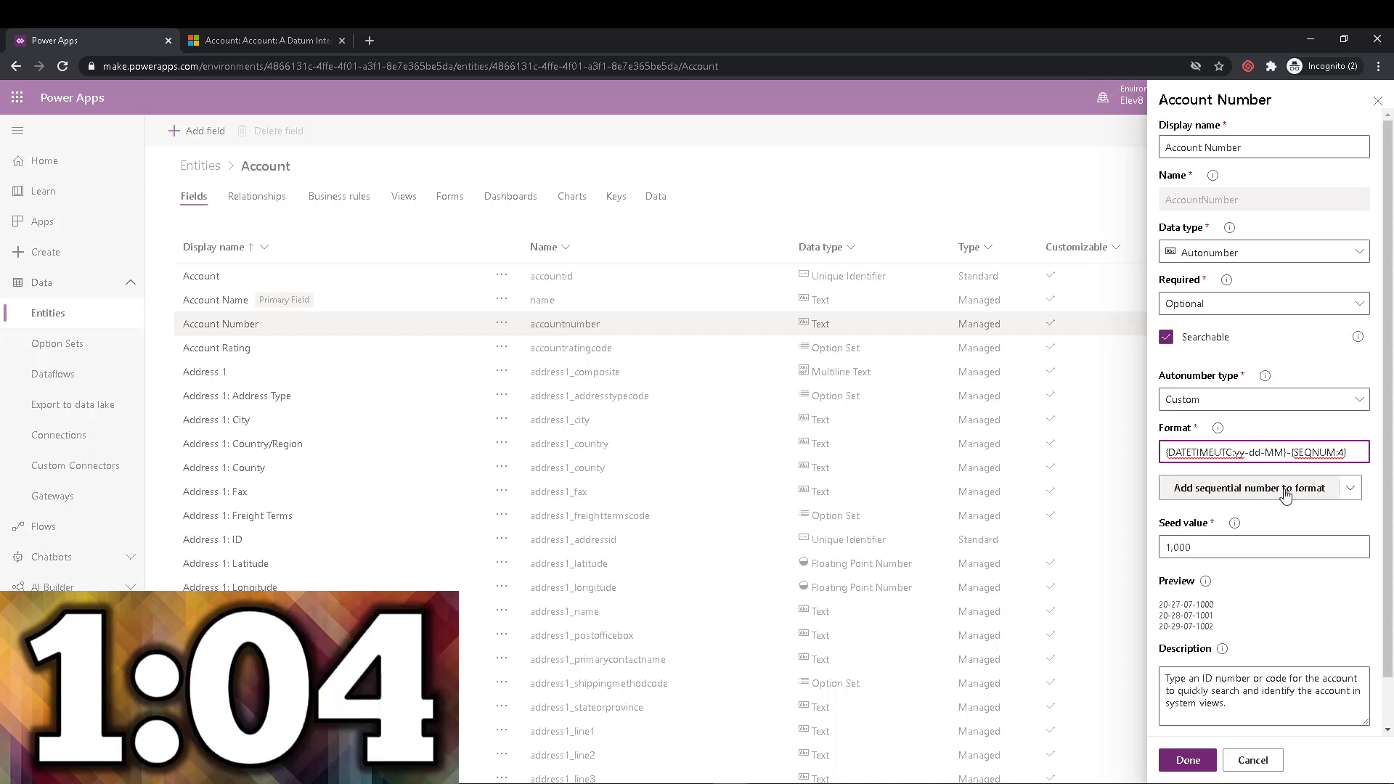
key("BackSpace")
key("BackSpace")
key("BackSpace")
left_click(1267, 451)
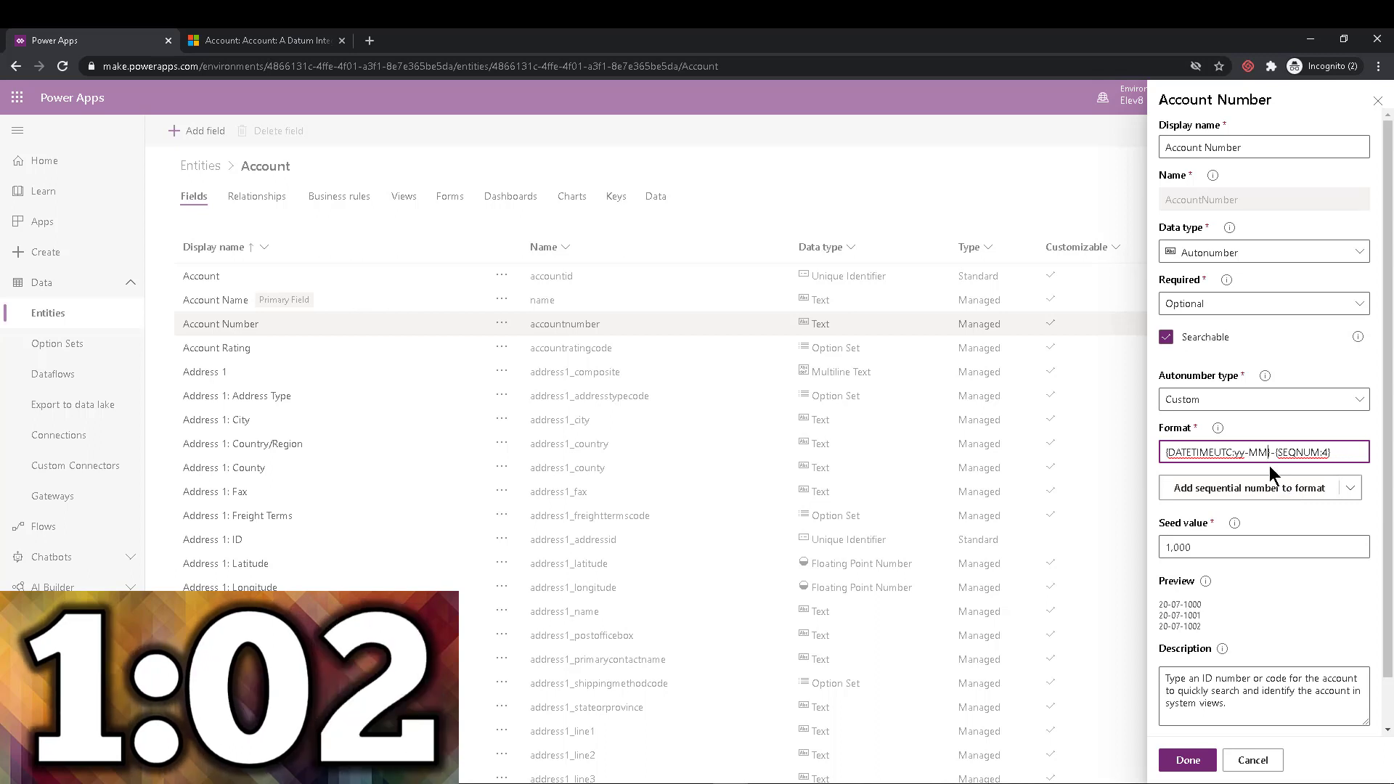
type("-dd")
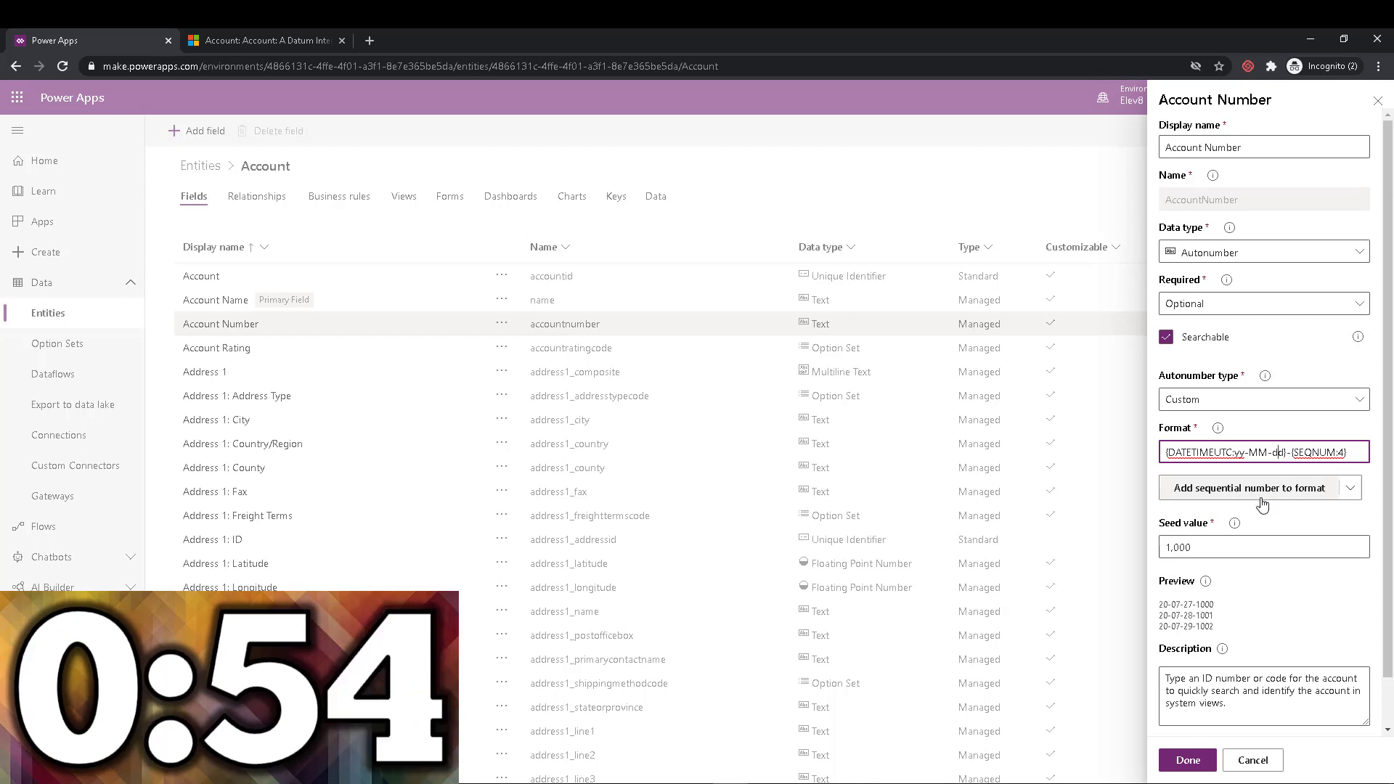
- Remove the hyphens within the date to make the format {DATETIMEUTC:yyMMdd}-{SEQNUM:4}, and save the Account entity
key("BackSpace")
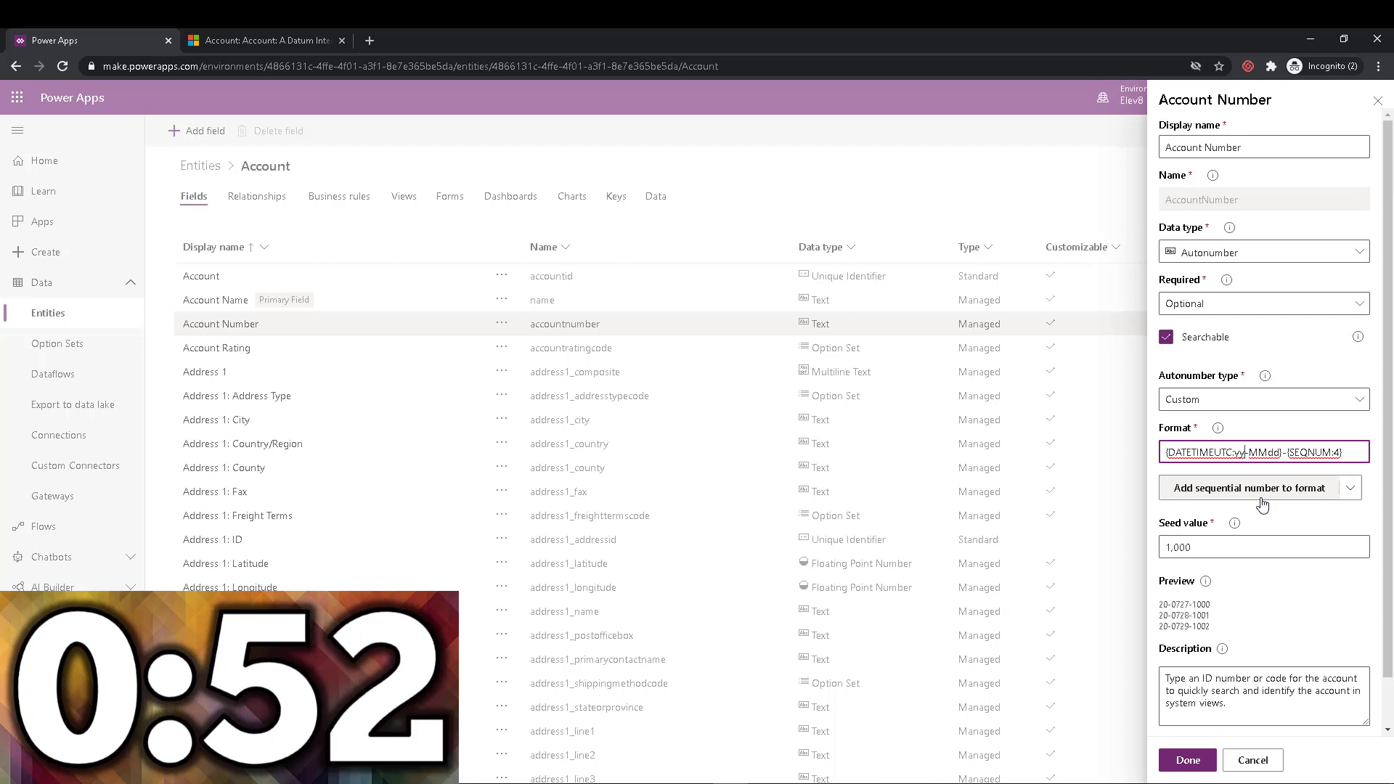
key("BackSpace")
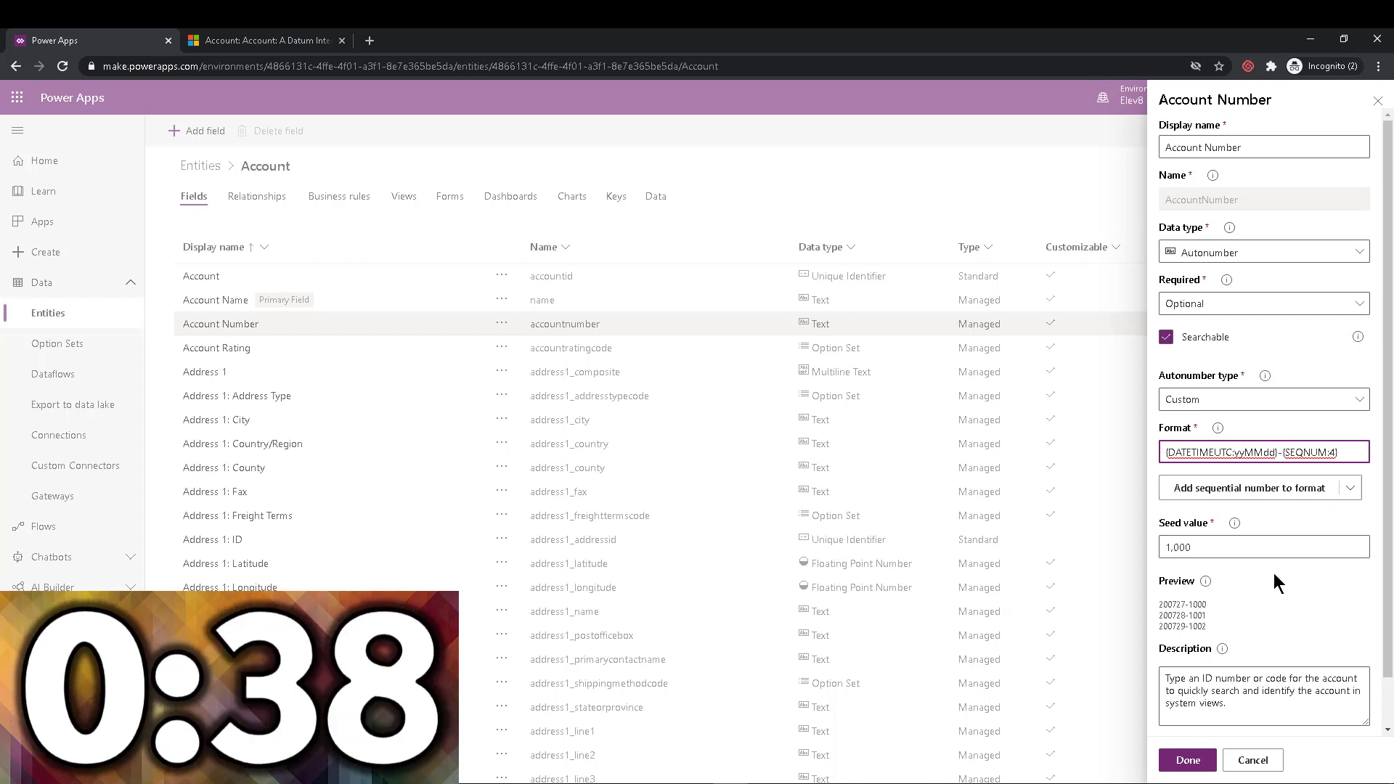
left_click(1188, 760)
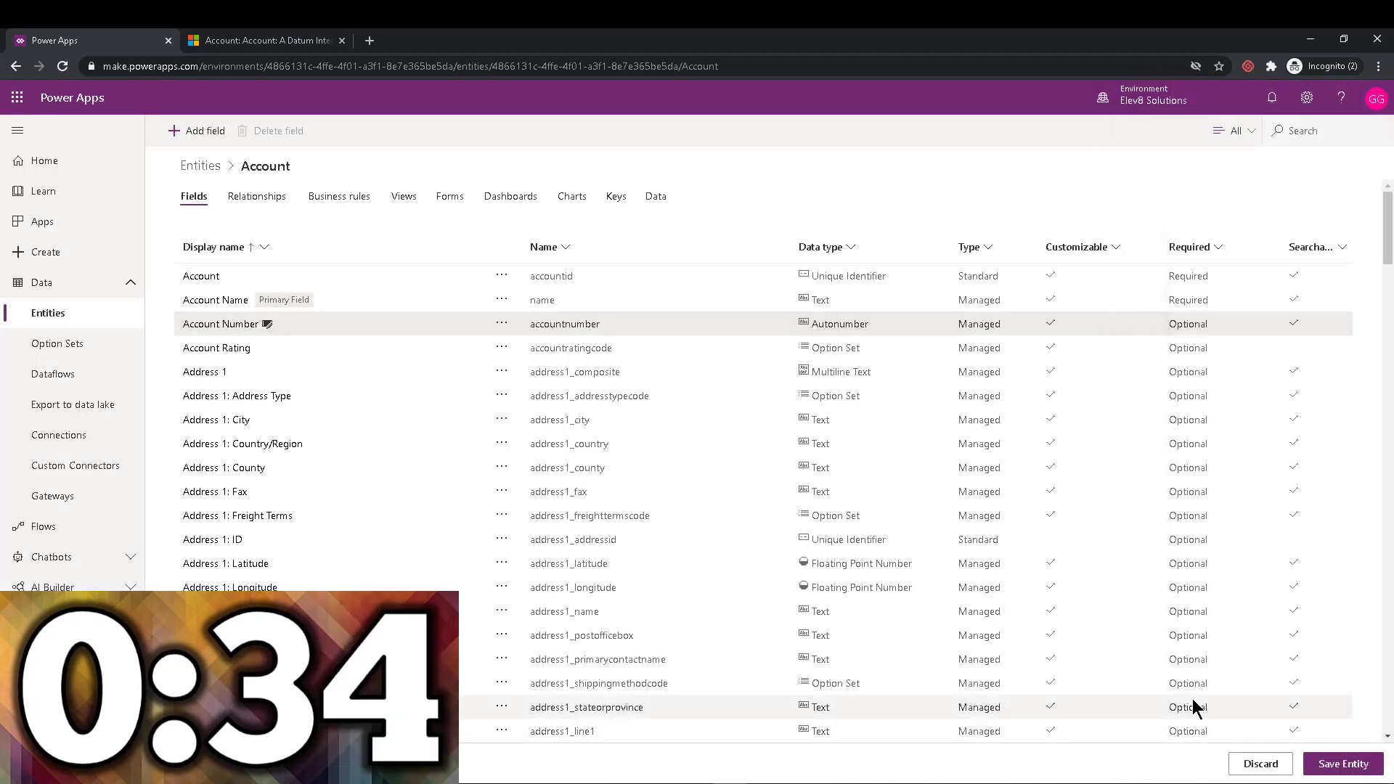
left_click(1340, 766)
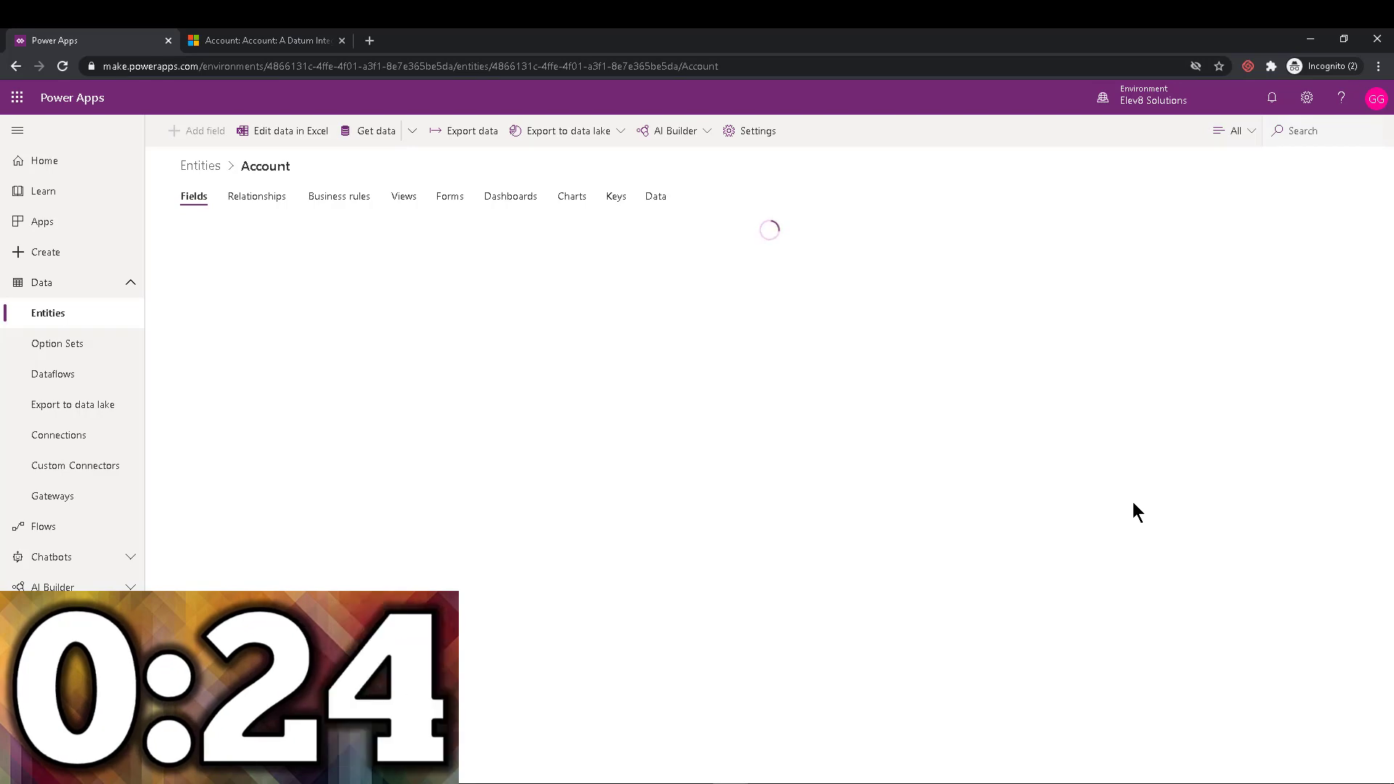
- Publish the Account entity's customizations from the Default Solution window and minimize that window
left_click(730, 783)
left_click(789, 754)
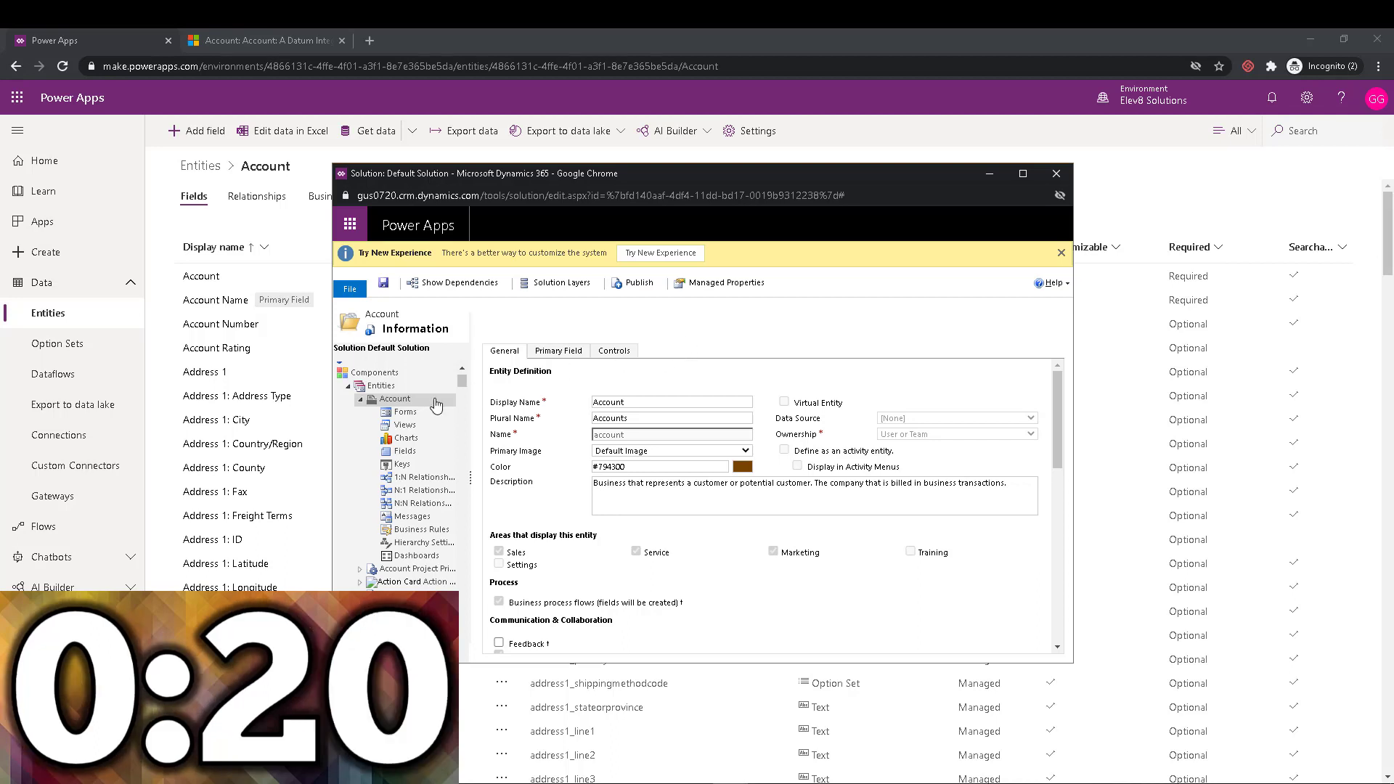
left_click(633, 283)
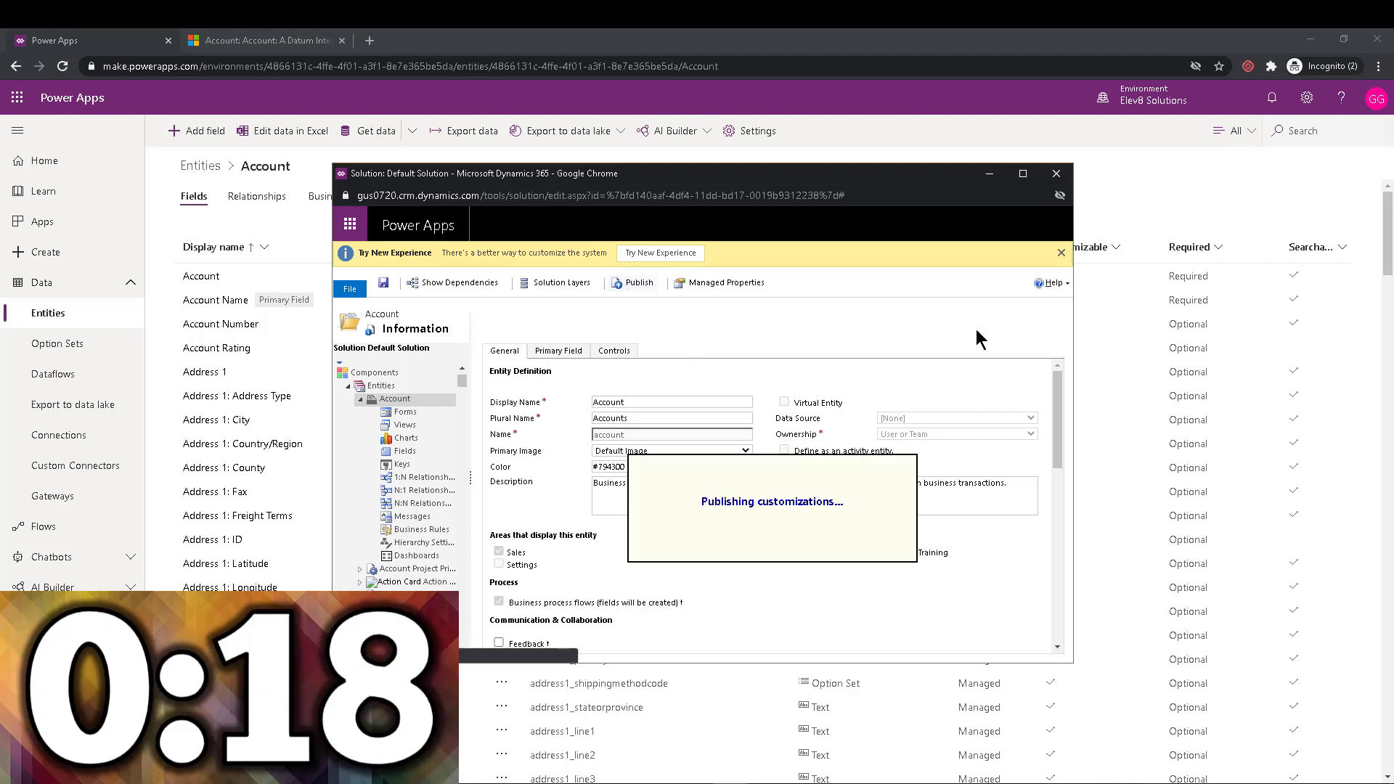
left_click(989, 175)
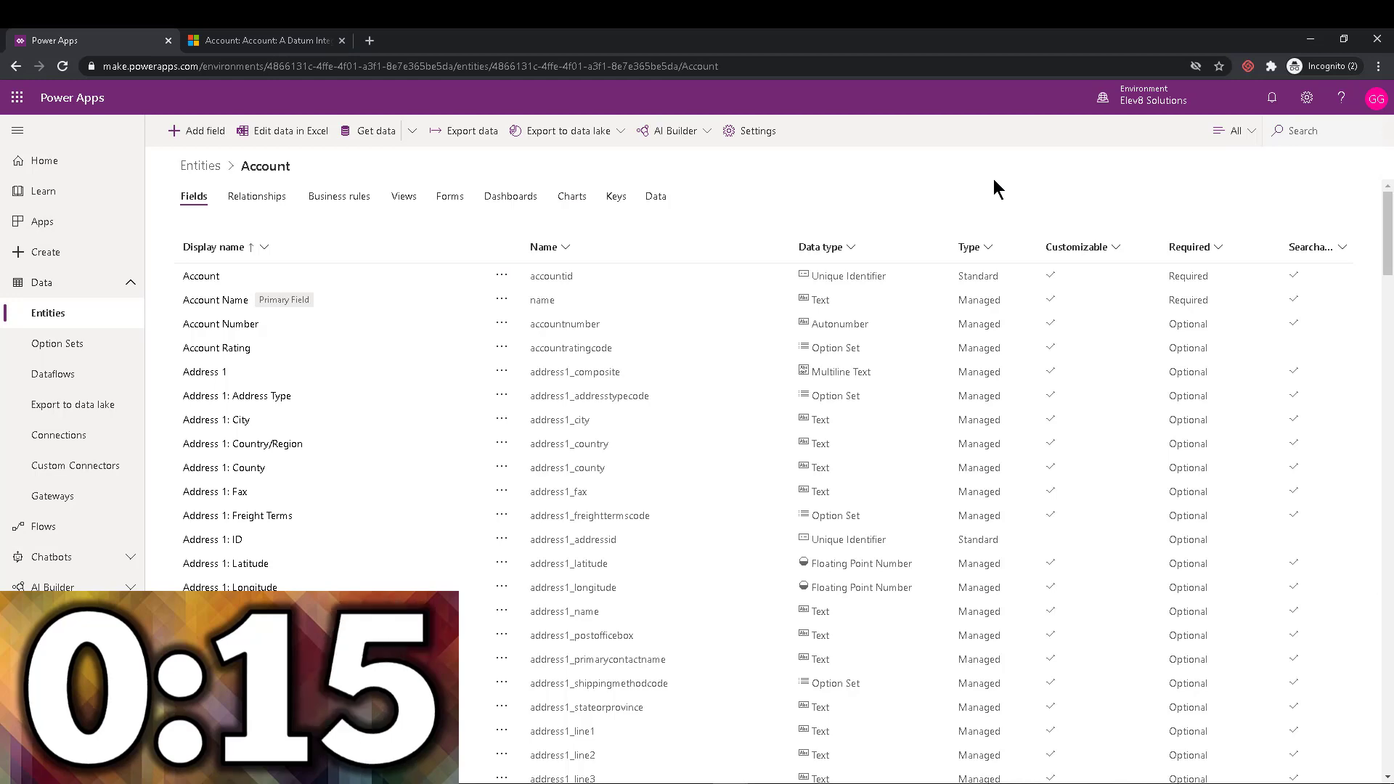
- Switch to Dynamics 365, create and save a new account named Account 1, and check its generated account number
left_click(243, 42)
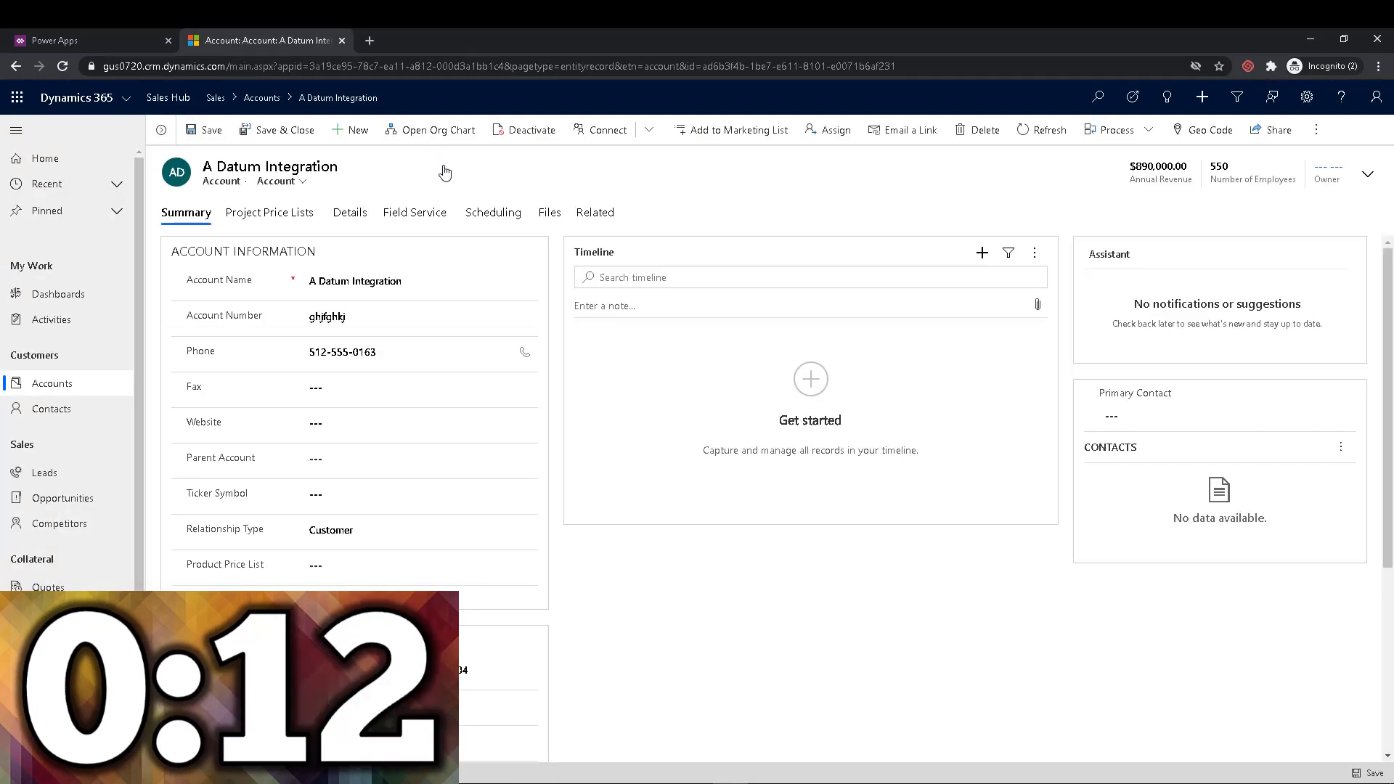
left_click(66, 385)
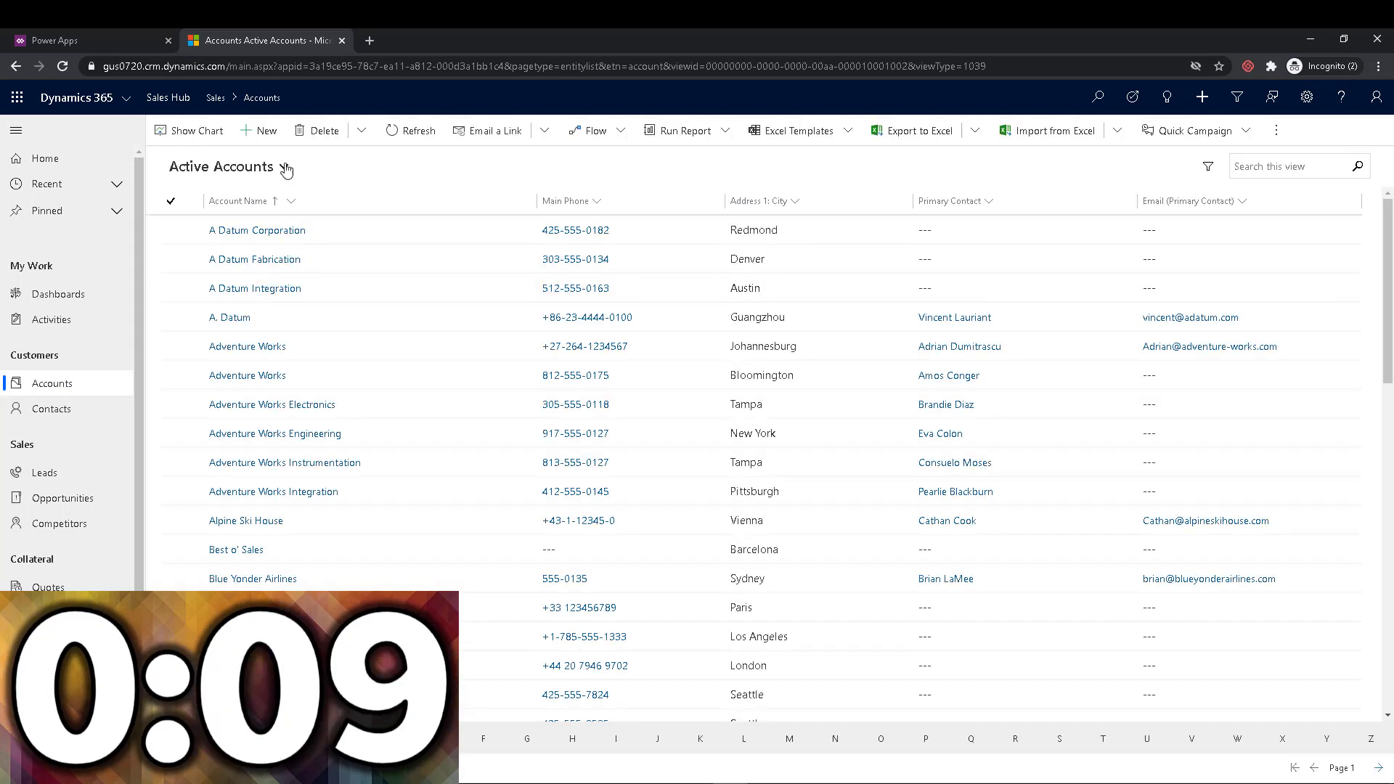
left_click(260, 131)
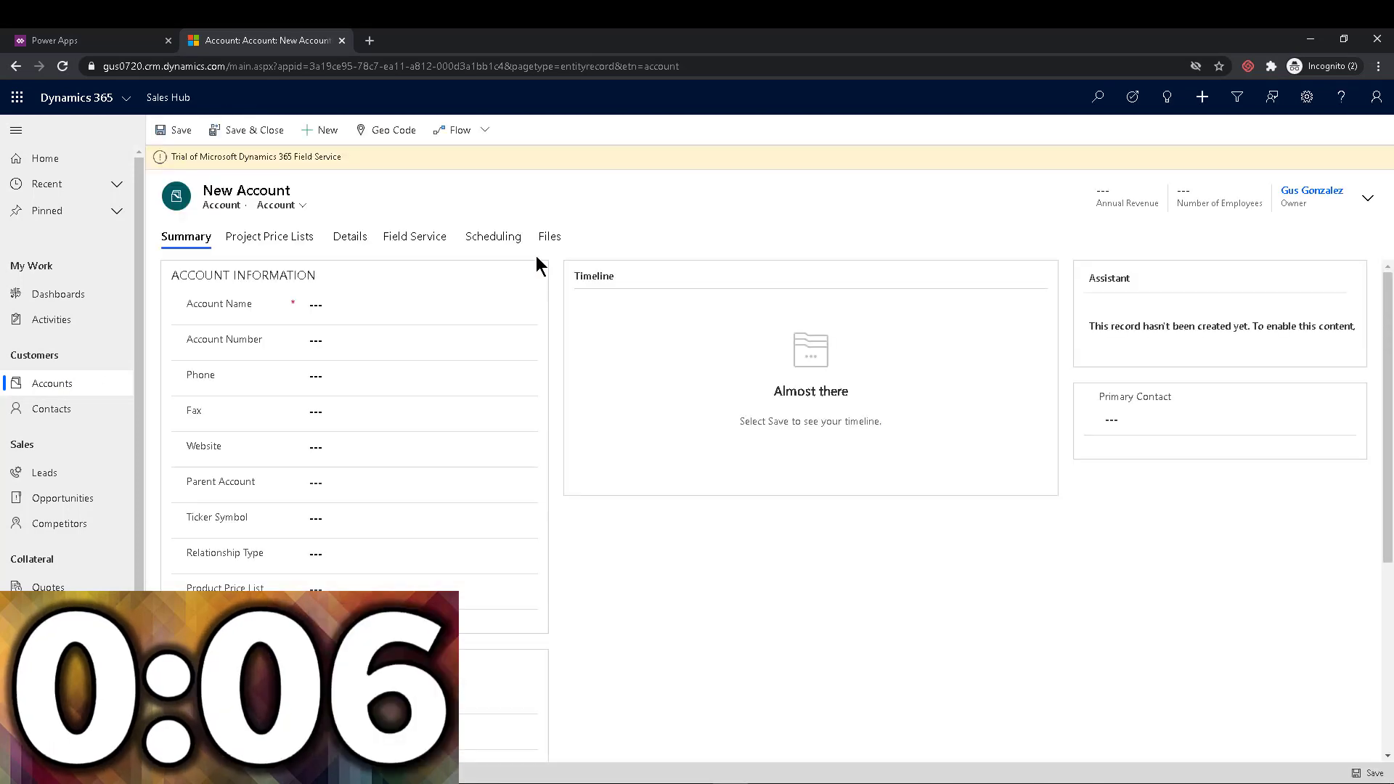
left_click(350, 308)
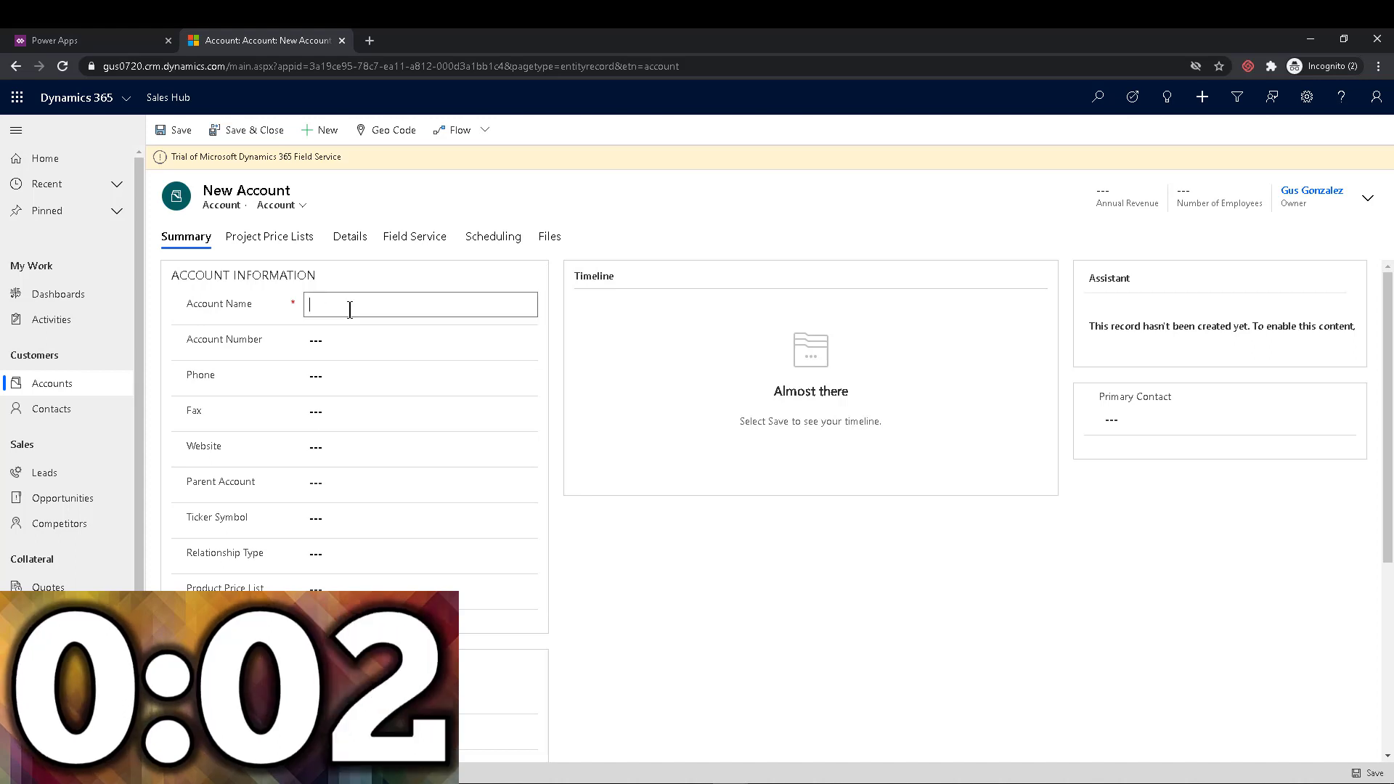
type("Acco")
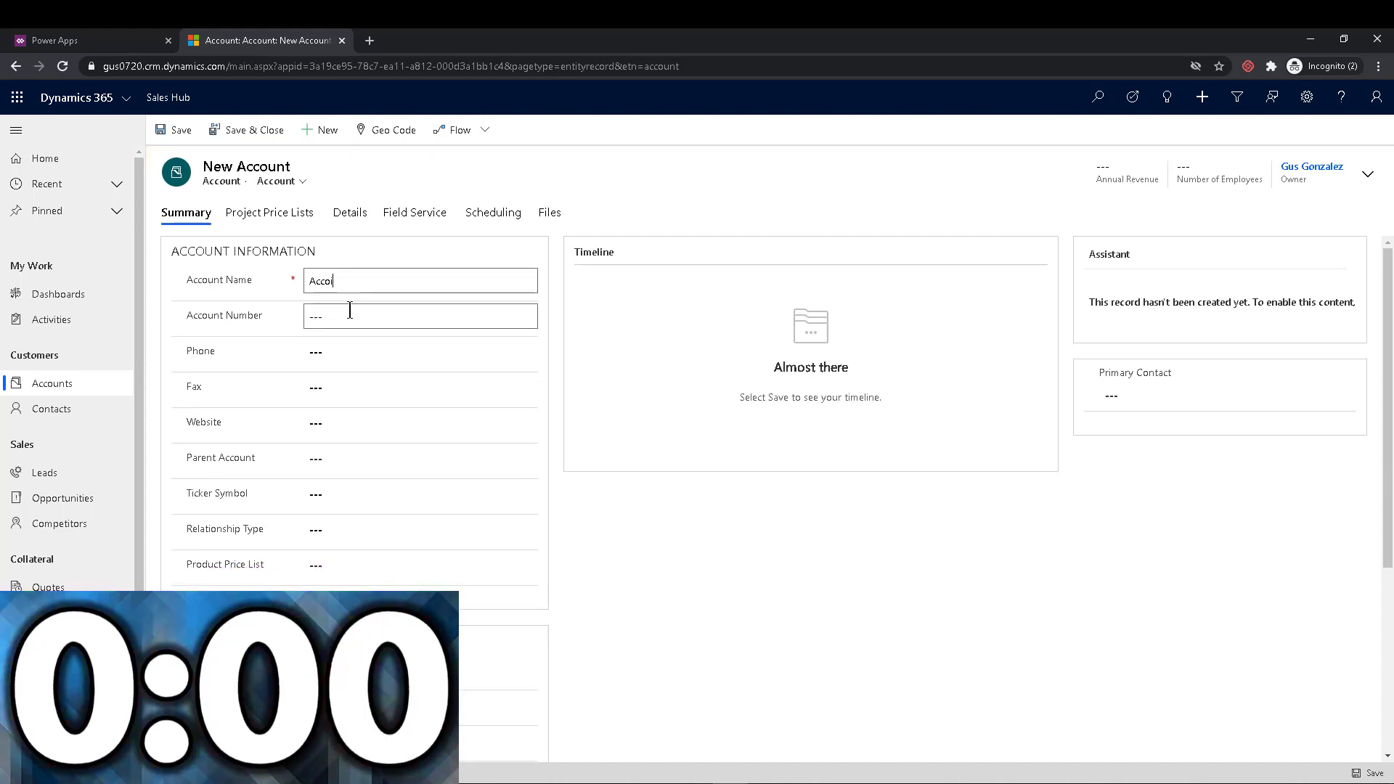
type("unt 1")
key("ctrl+s")
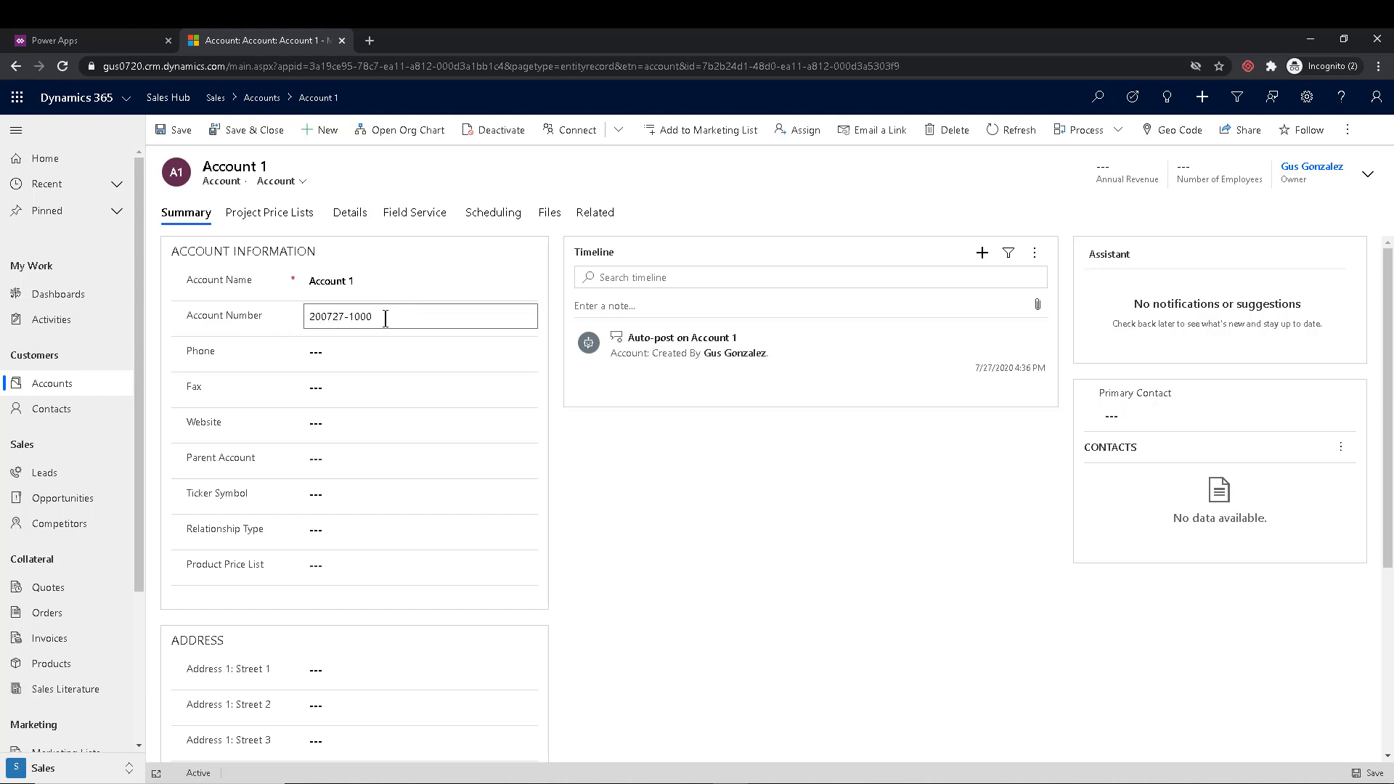
left_click_drag(386, 320, 279, 312)
left_click(272, 313)
- Return to Power Apps, set the Account Number field's data type back to Text, and save the Account entity
left_click(119, 44)
left_click(303, 322)
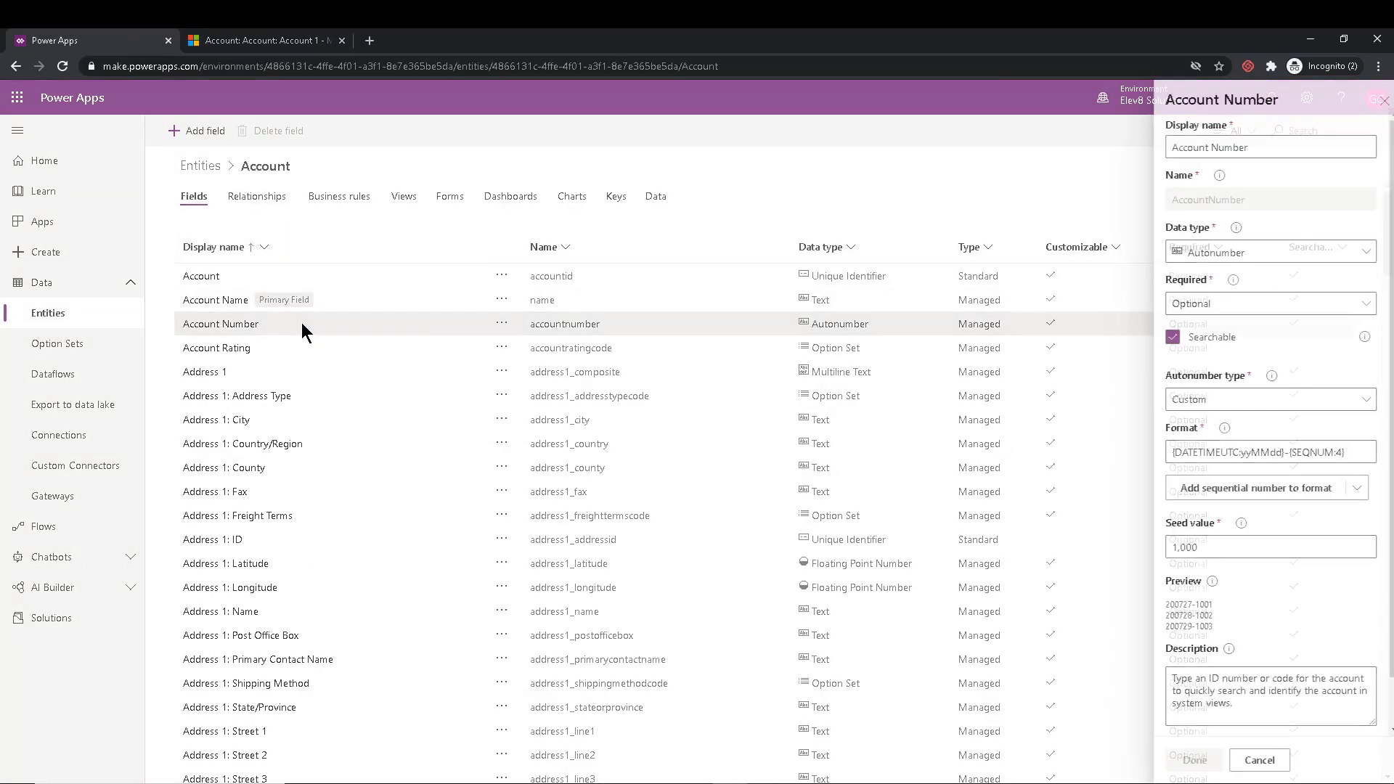
left_click(1219, 263)
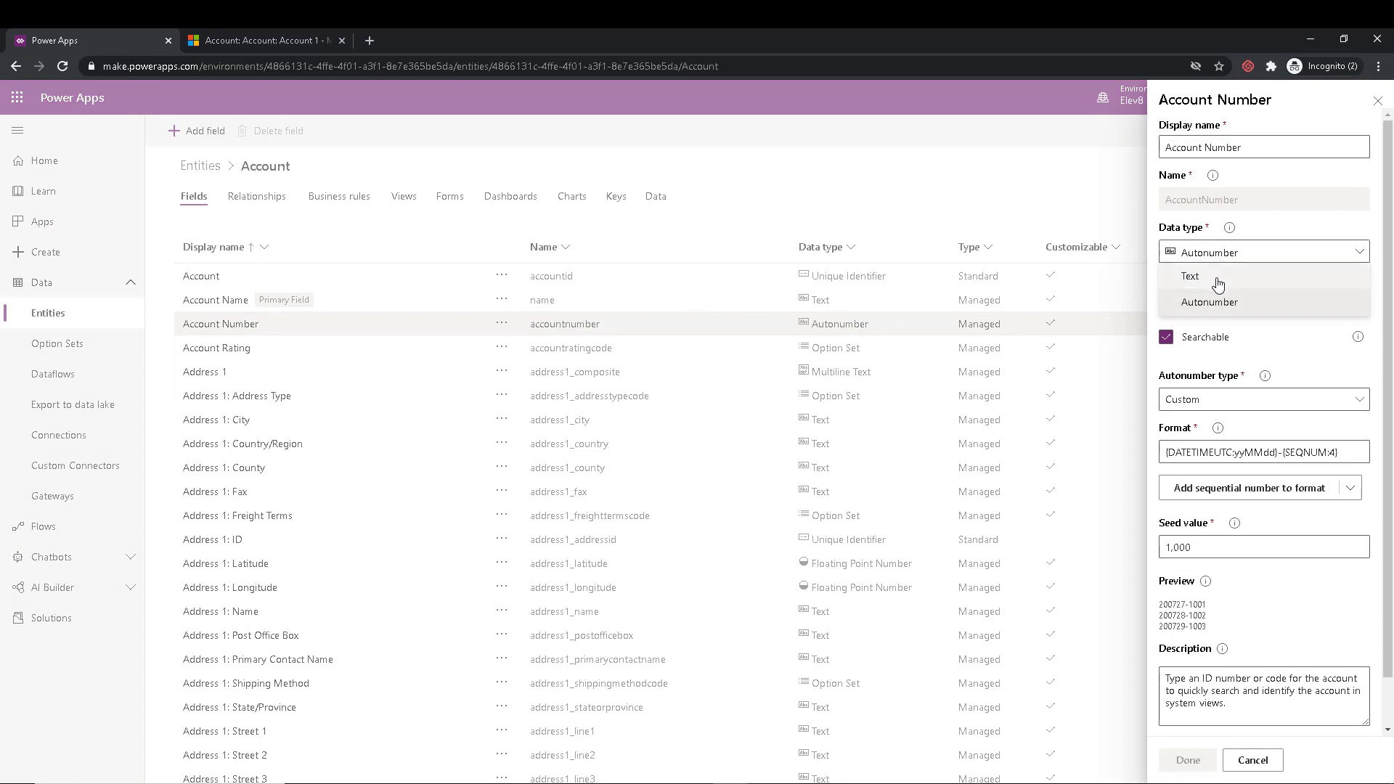
left_click(1217, 277)
left_click(1196, 766)
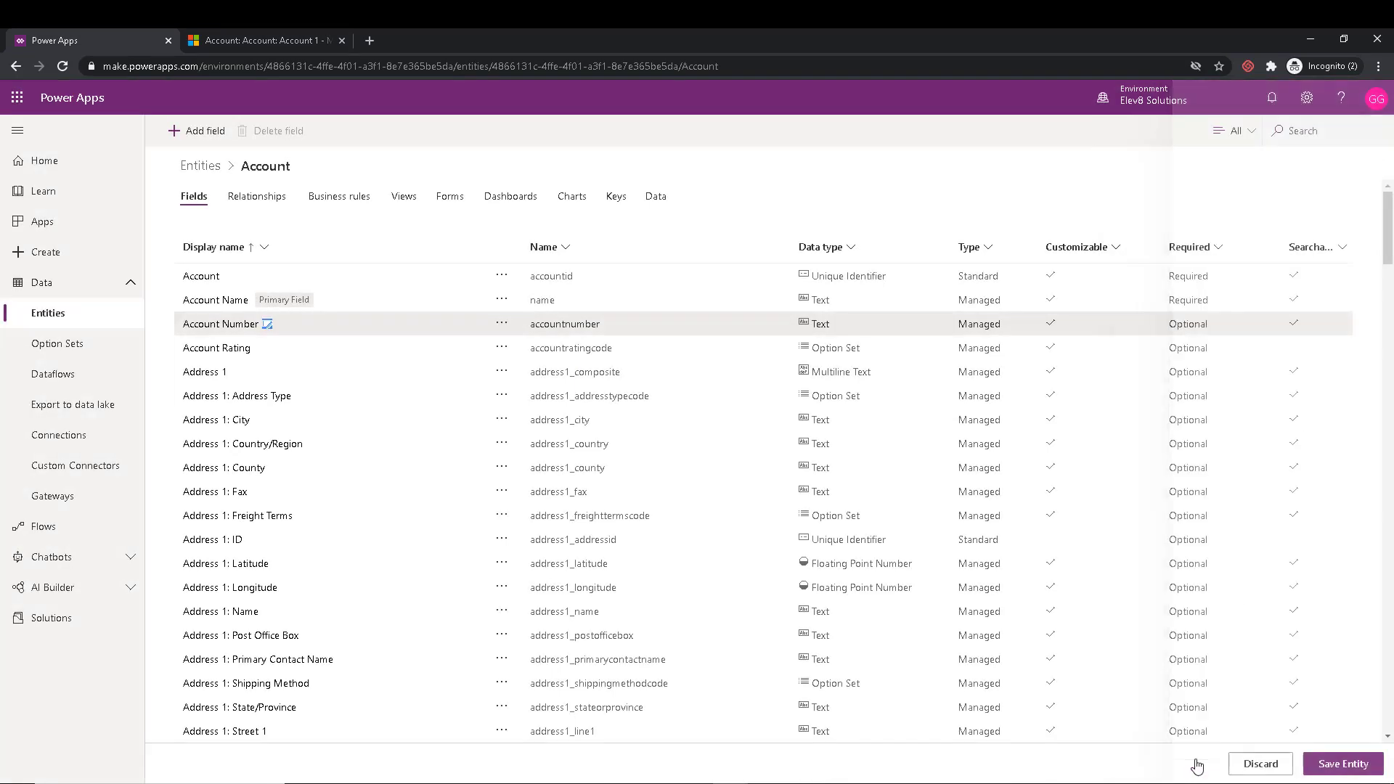
left_click(1323, 766)
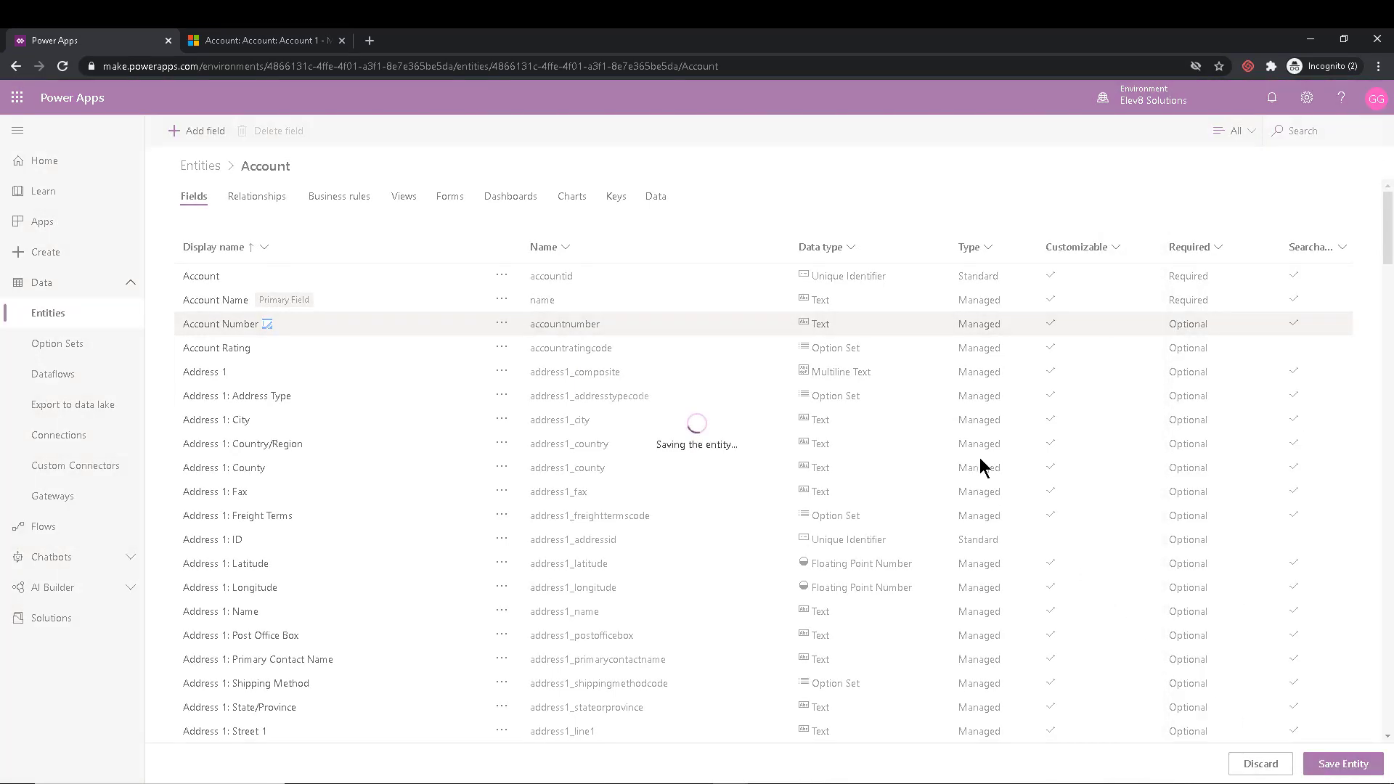